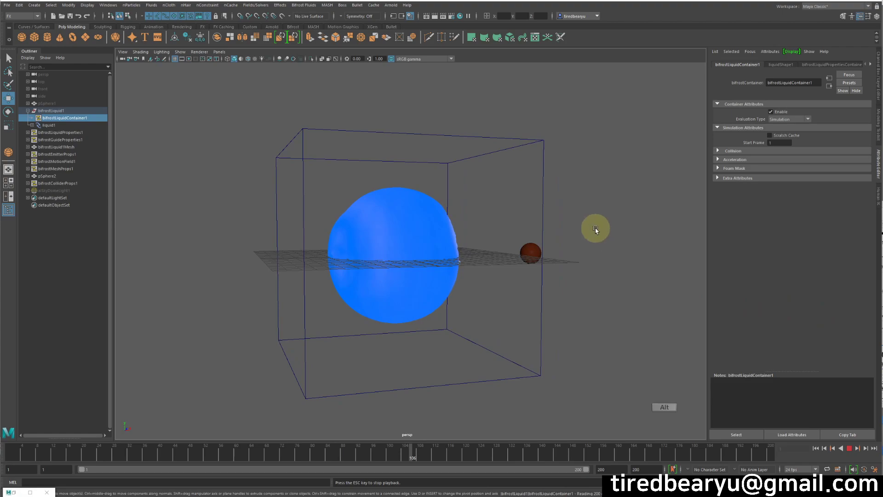
Review the finished liquid sphere simulation from several angles and examine its Arnold render.
left_click_drag(586, 235, 570, 219, "alt")
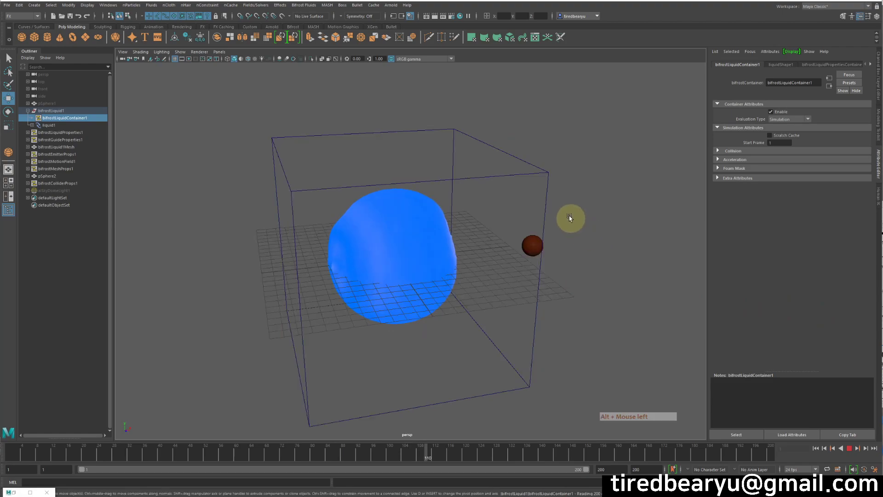
left_click(427, 16)
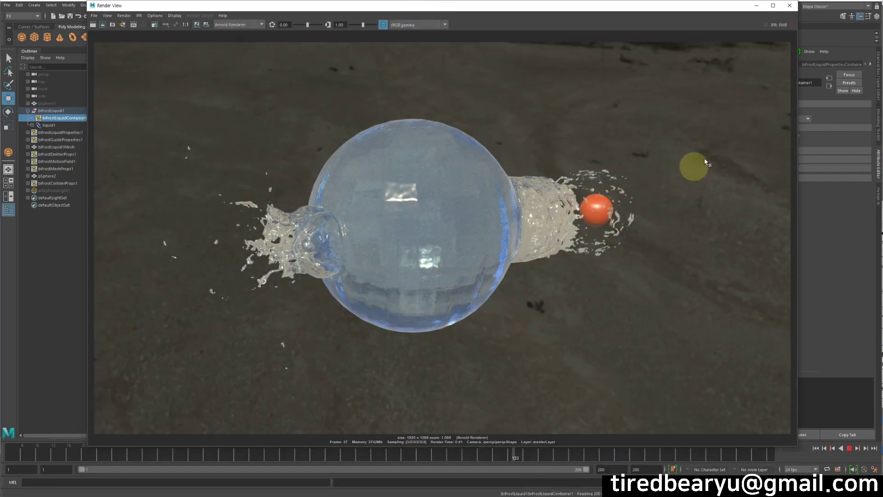
left_click(790, 6)
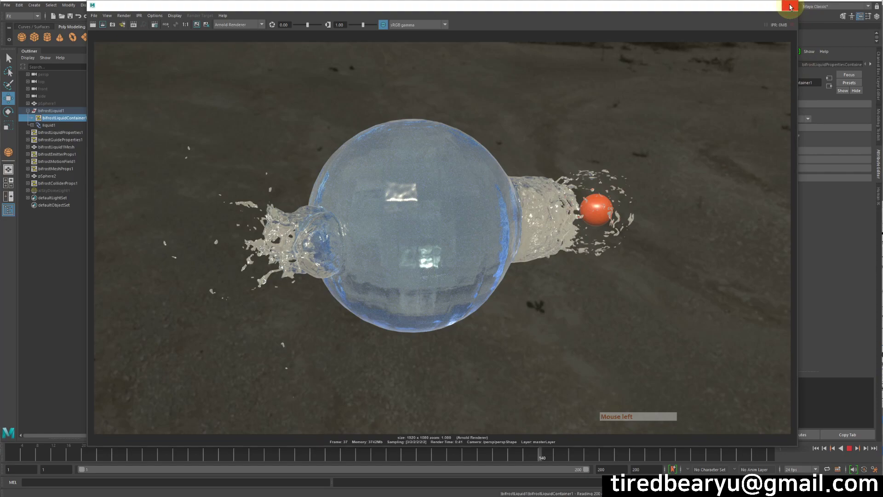
left_click_drag(649, 329, 633, 286, "alt")
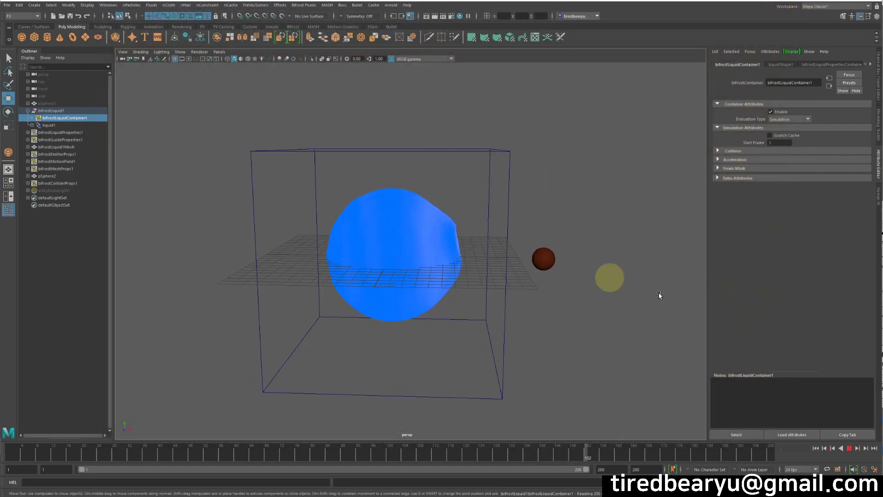
mouse_move(538, 329)
left_mouse_down("alt")
mouse_move(523, 322)
mouse_move(541, 327)
left_mouse_up("alt")
Start a new empty scene without saving the current one.
key("ctrl+n")
key("Return")
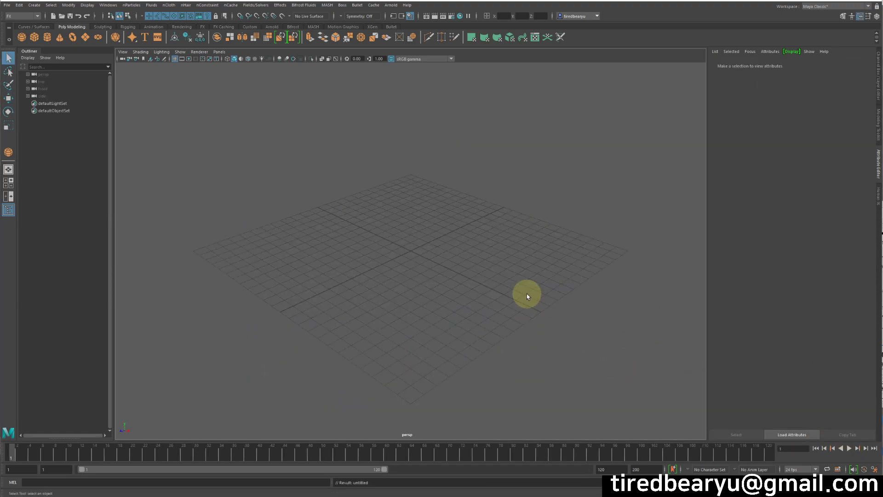
left_click_drag(504, 299, 485, 269, "alt")
middle_click_drag(488, 279, 494, 306, "alt")
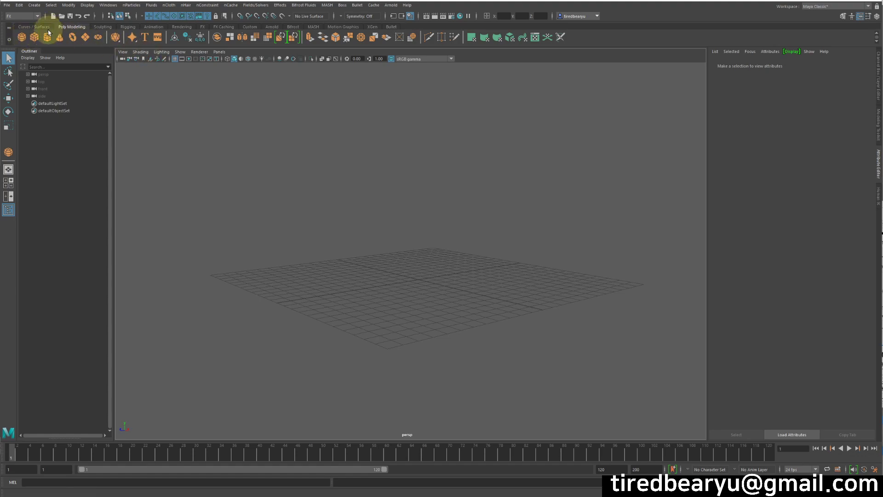
Create a large polygon cube positioned above the grid, with the Move tool active.
left_click(36, 40)
left_click_drag(396, 260, 411, 316, "alt")
left_click_drag(411, 316, 421, 201)
left_click_drag(434, 222, 416, 192, "alt")
key("w")
right_click_drag(415, 192, 439, 199, "alt")
middle_click_drag(447, 205, 455, 236, "alt")
left_click_drag(456, 236, 462, 214, "alt")
right_click_drag(462, 214, 475, 211, "alt")
middle_click_drag(476, 211, 485, 236, "alt")
Create a Bifrost liquid using the selected cube as its emitter.
left_click_drag(421, 131, 408, 115, "alt")
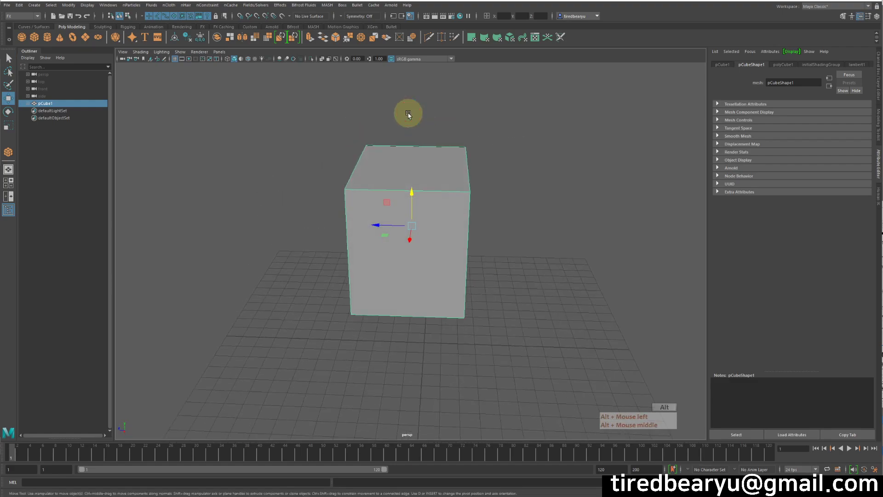
right_click_drag(408, 114, 440, 118, "alt")
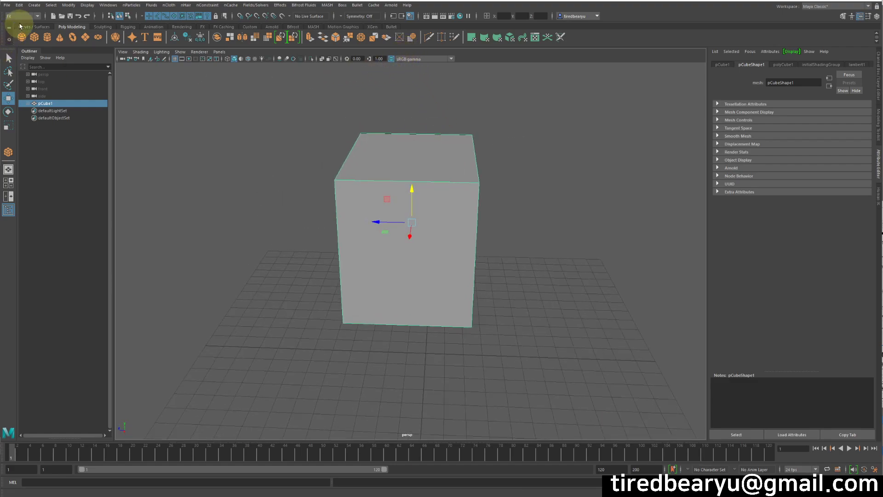
left_click(304, 6)
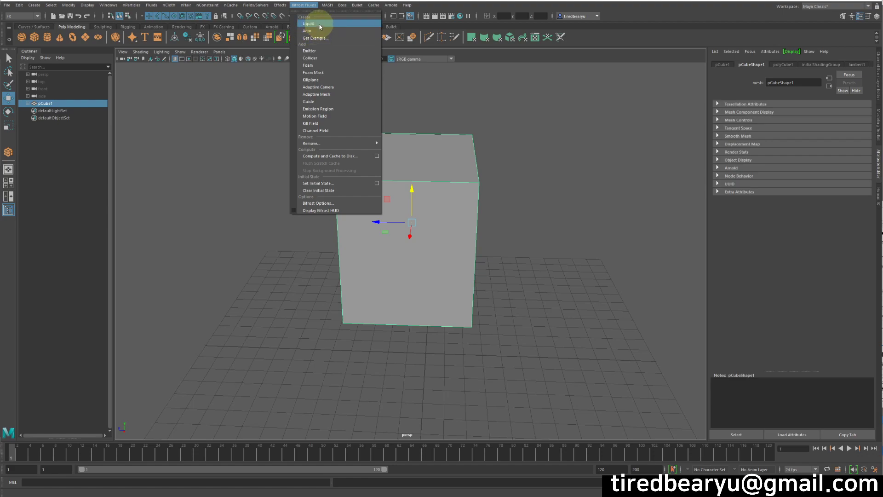
left_click(319, 24)
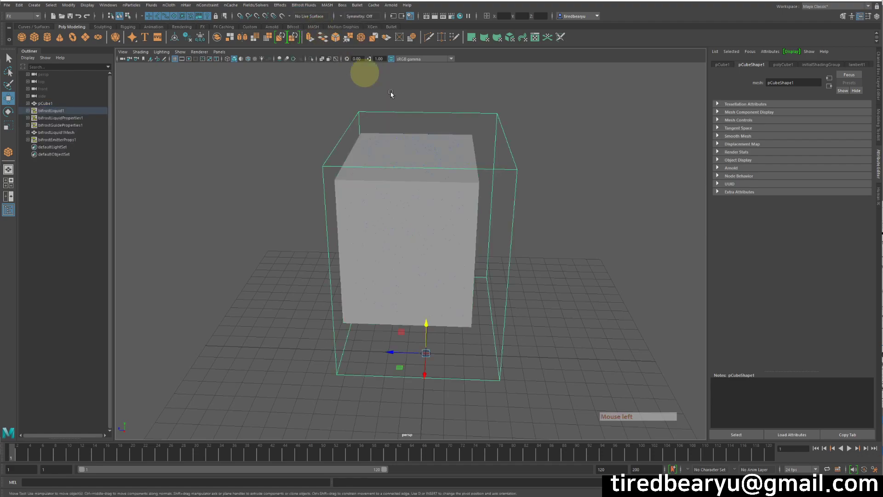
Display the scene in wireframe and inspect the liquid particles inside the cube.
left_click_drag(445, 125, 473, 142, "alt")
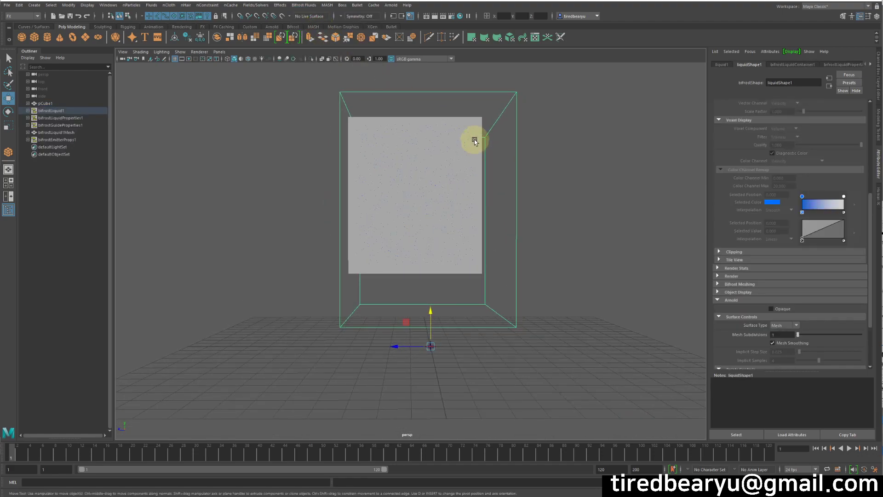
key("4")
mouse_move(537, 170)
left_mouse_down("alt")
mouse_move(564, 189)
mouse_move(539, 182)
left_mouse_up("alt")
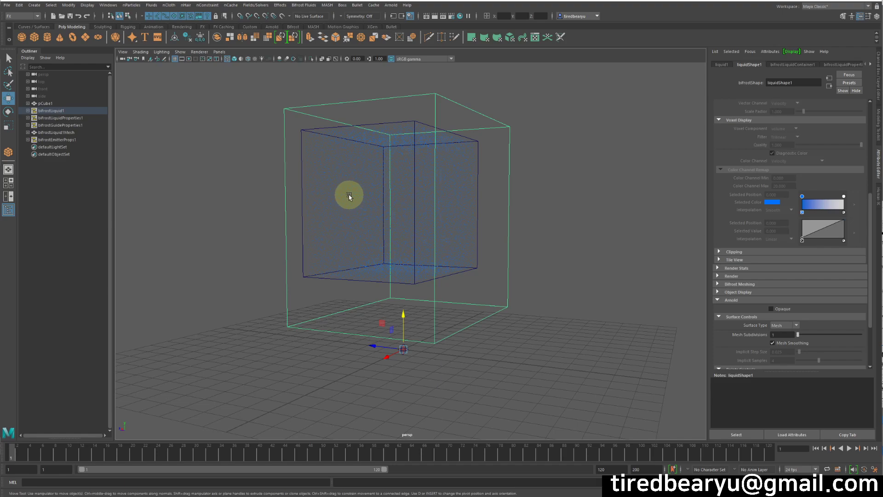
left_click_drag(349, 197, 375, 195, "alt")
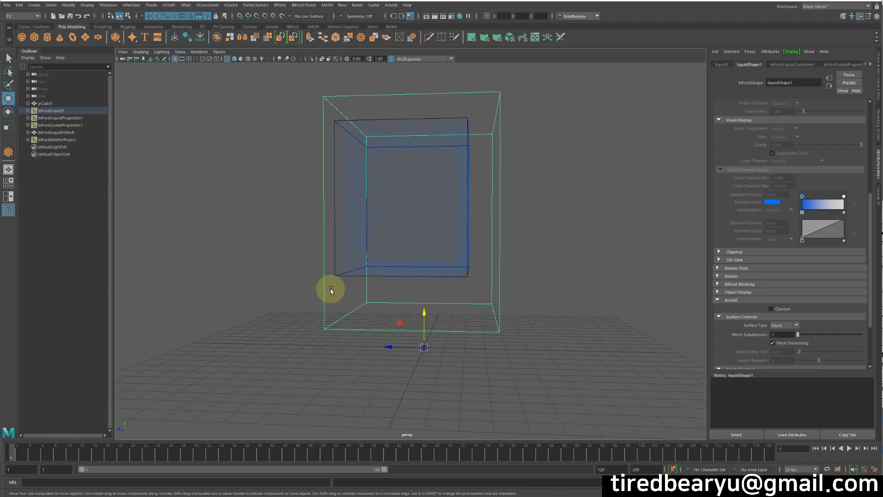
left_click_drag(523, 258, 515, 271, "alt")
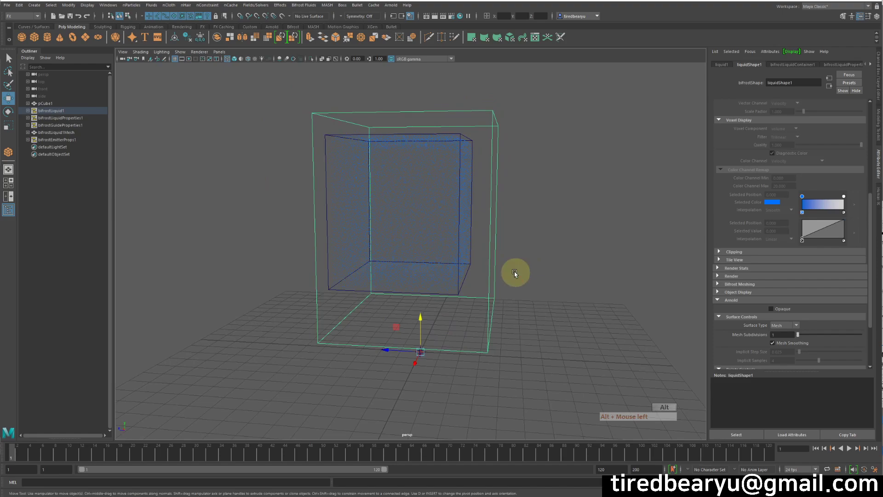
left_click_drag(422, 252, 487, 253, "alt")
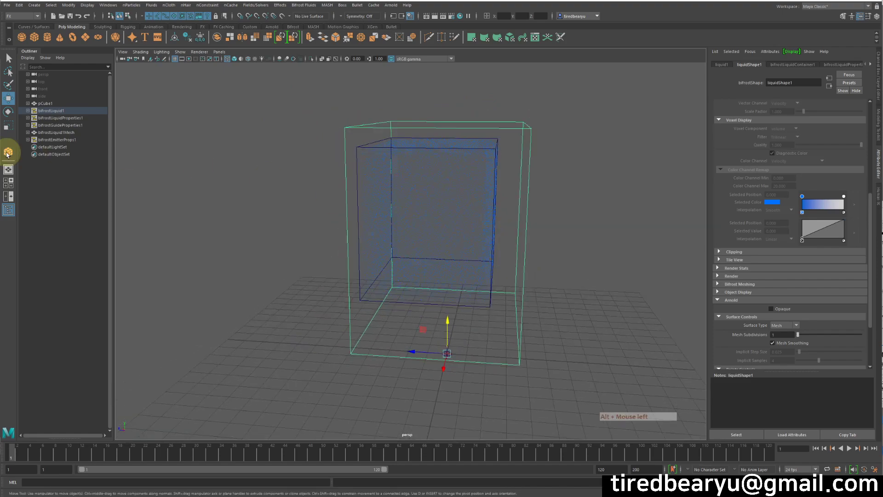
Examine the Bifrost liquid's child nodes and the attributes of its liquid, guide and emitter properties.
left_click(67, 111)
left_click(27, 111)
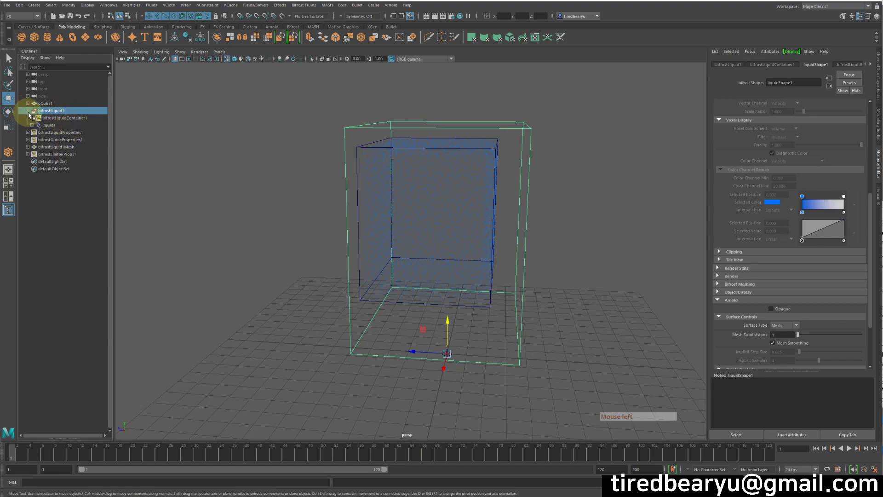
left_click(69, 133)
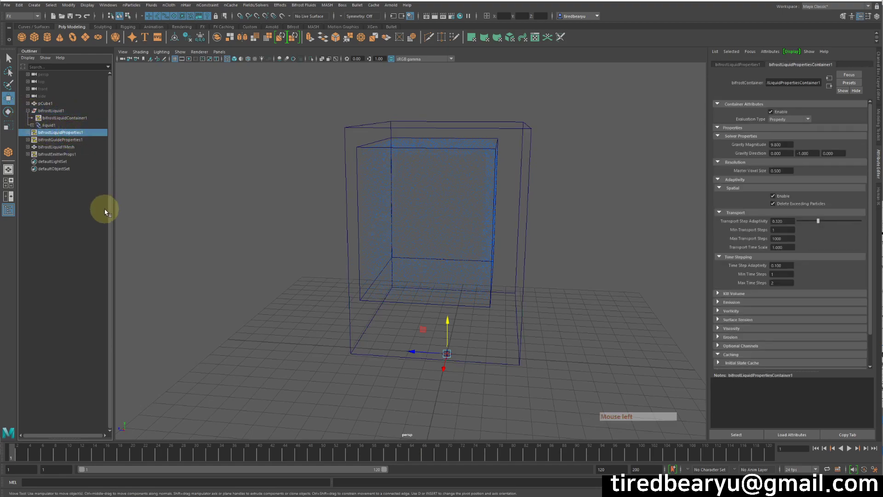
left_click(67, 139)
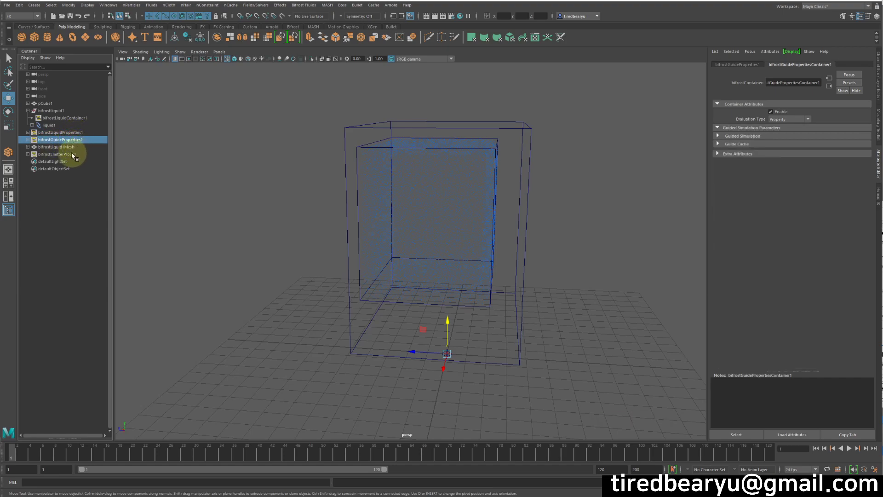
left_click(67, 154)
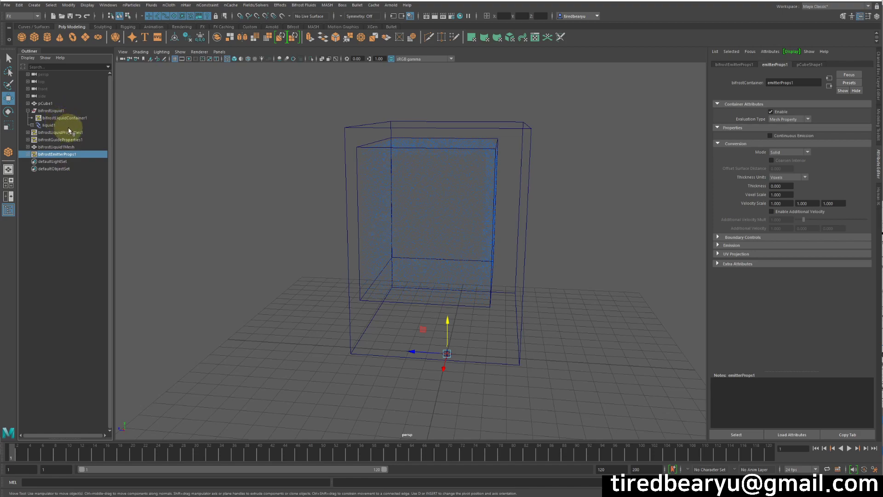
left_click(55, 111)
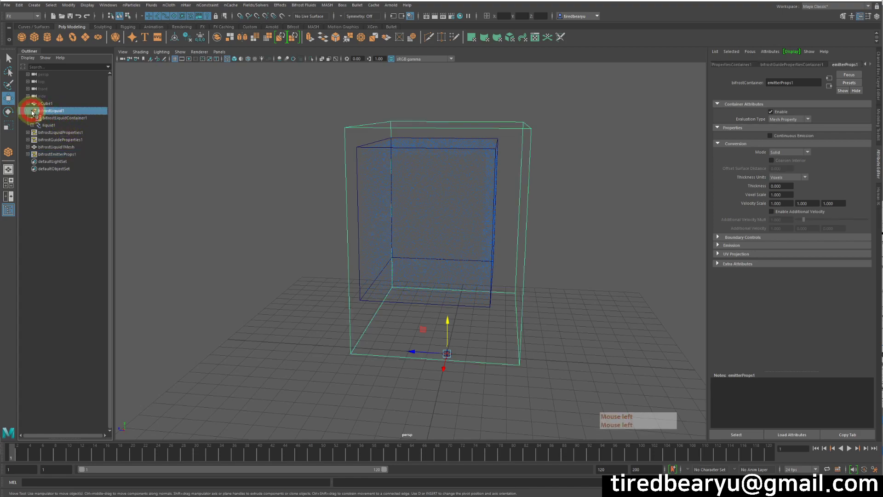
left_click(28, 111)
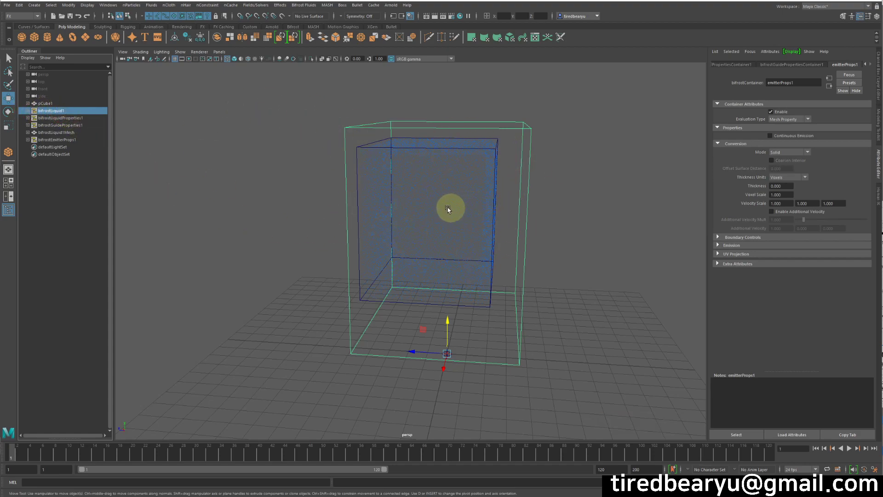
Review the liquid solver properties and the conversion mode options of the Bifrost emitter.
left_click(72, 118)
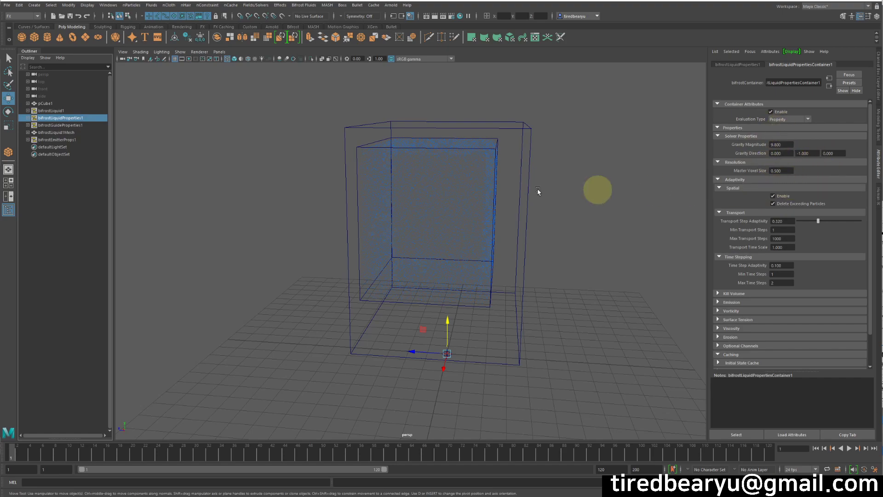
left_click(59, 139)
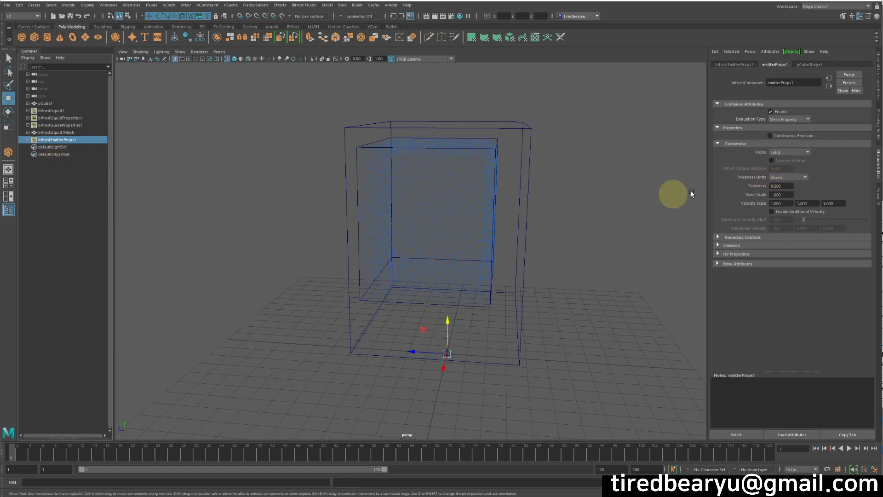
left_click(783, 153)
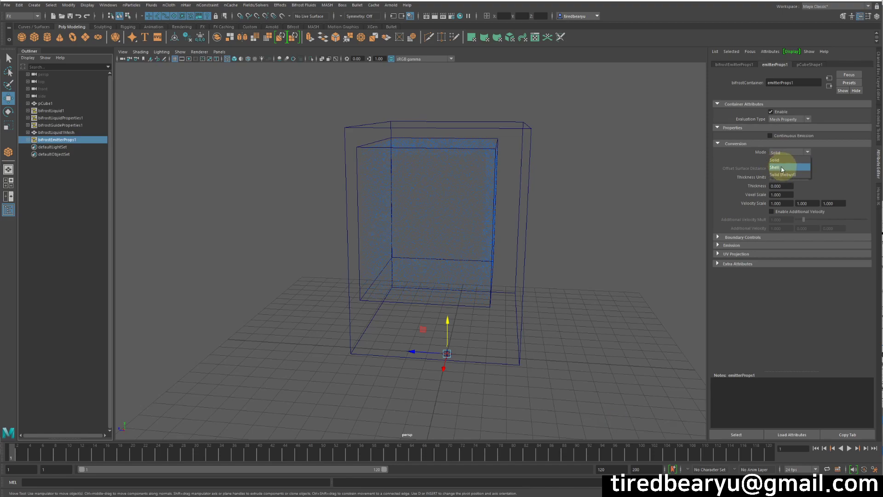
left_click(837, 164)
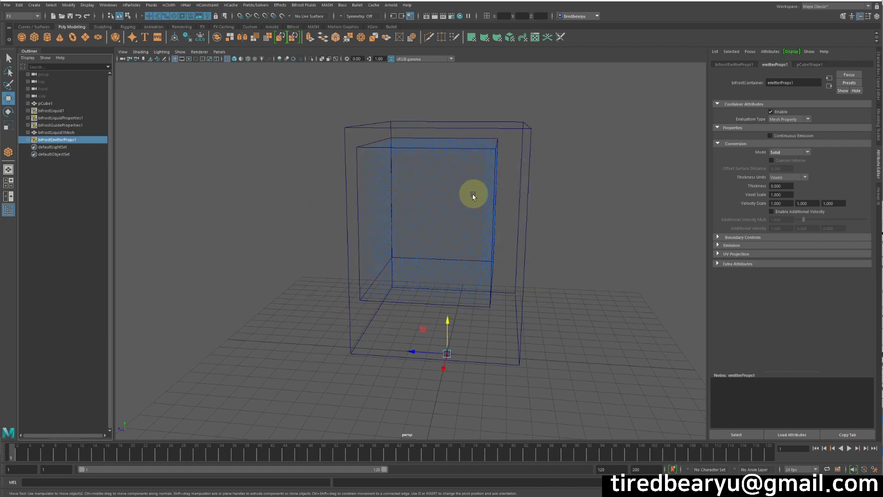
Play the simulation briefly to watch how the liquid moves under gravity, and stop it.
left_click(51, 111)
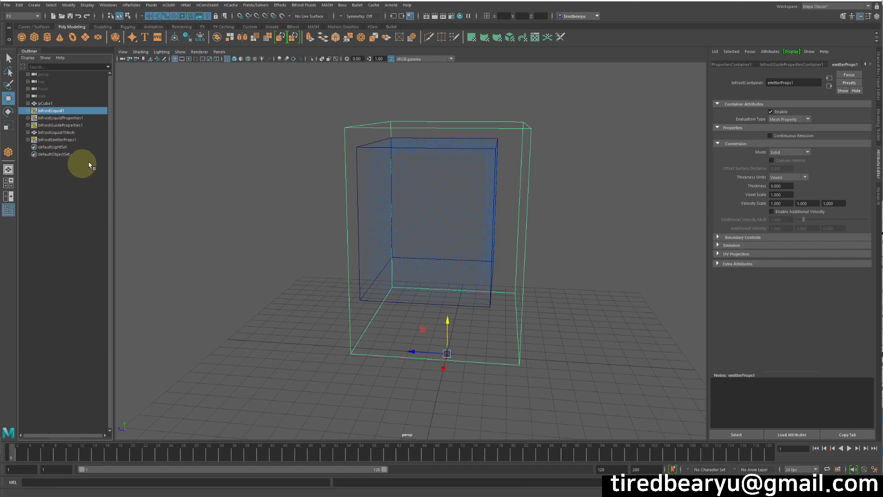
left_click(850, 448)
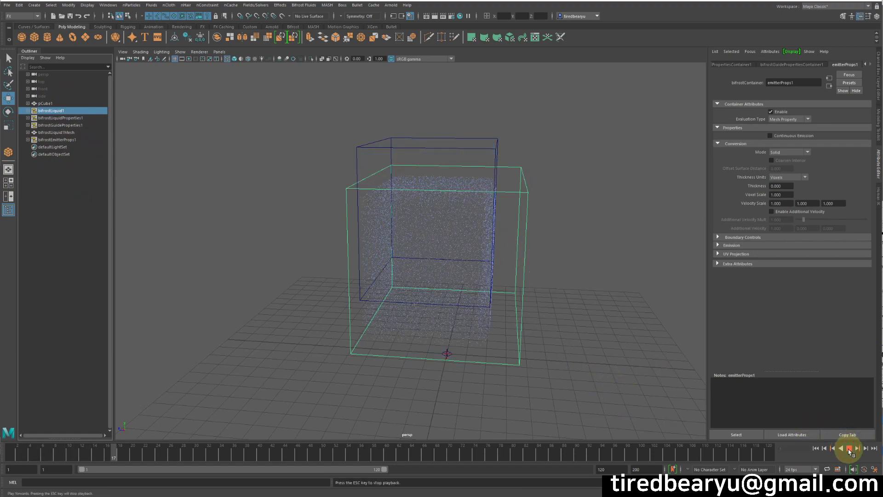
left_click(849, 449)
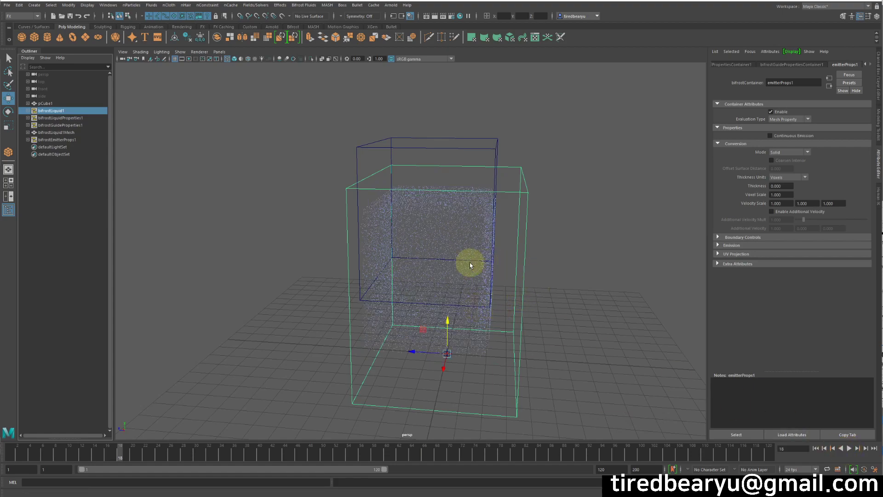
Set the Gravity Magnitude of bifrostLiquidProperties1 to 0.
left_click(78, 118)
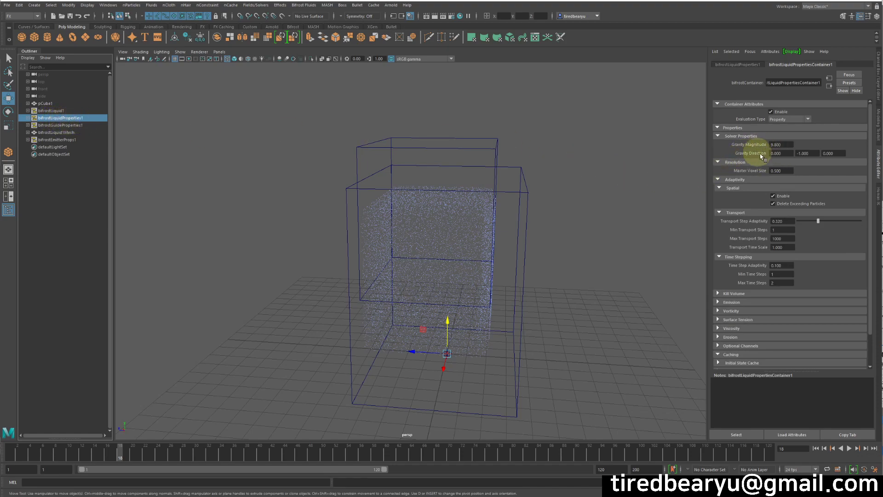
left_click_drag(787, 144, 687, 138)
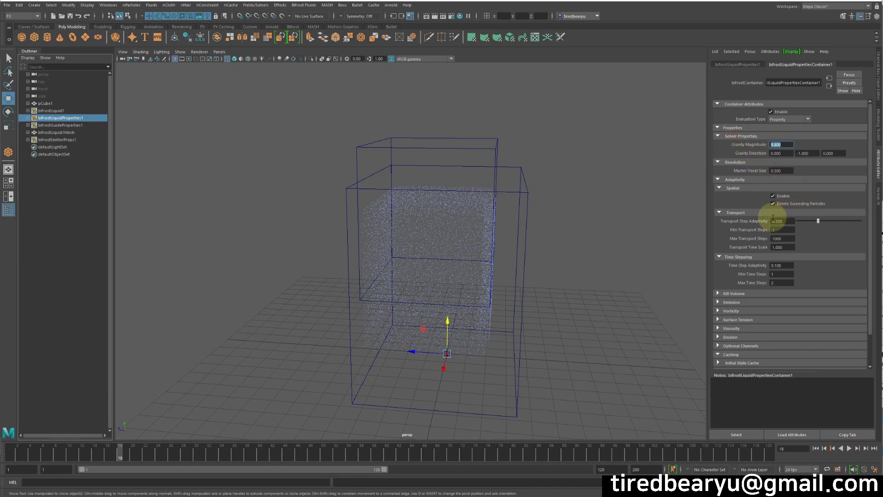
type("0")
key("Return")
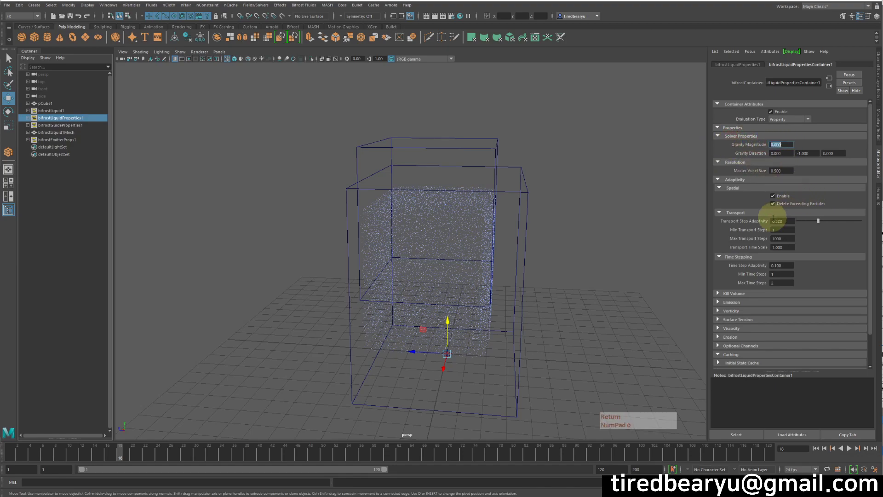
Replay the simulation from the first frame and check the liquid without gravity.
left_click(816, 449)
left_click(850, 448)
left_click(851, 449)
left_click_drag(512, 315, 479, 289, "alt")
Expand bifrostLiquid1, select its liquid1 object and bring up the particle and voxel display settings of liquidShape1.
left_click(53, 111)
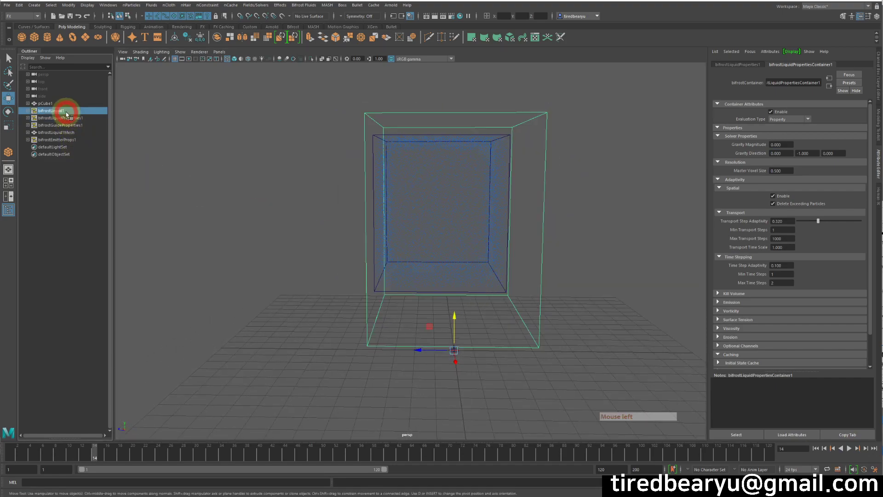
left_click_drag(333, 203, 338, 205, "alt")
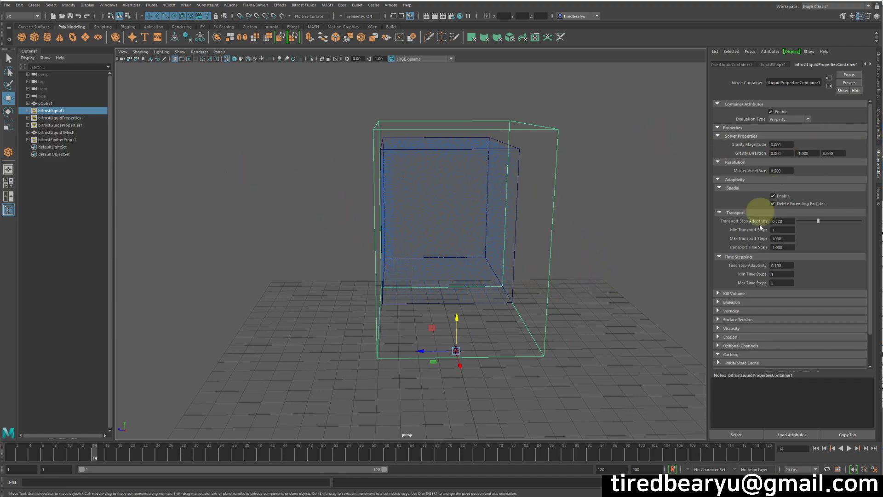
left_click(27, 111)
left_click(63, 119)
left_click(59, 126)
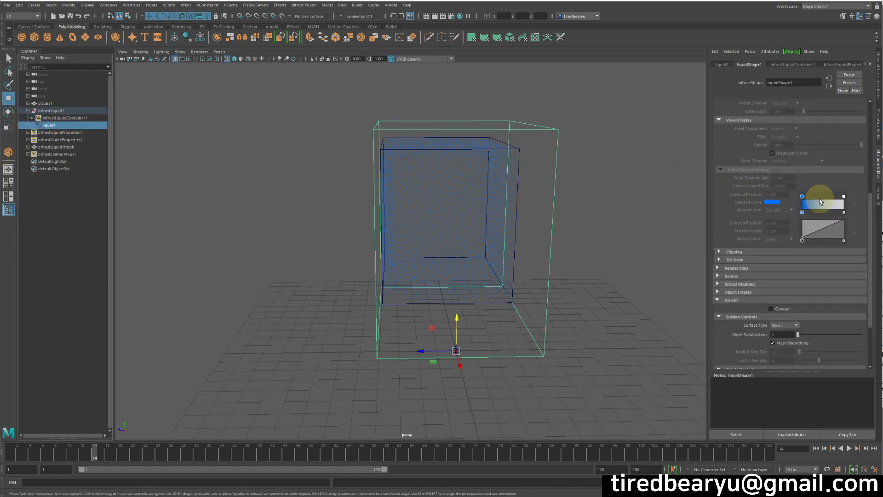
scroll(806, 226, "up", 5)
scroll(807, 225, "up", 3)
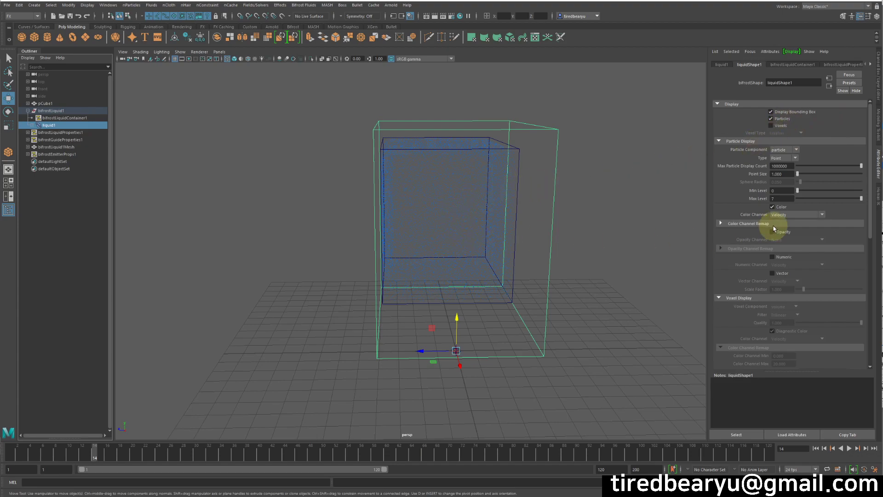
Try the Voxels display on liquidShape1 with the viewport in shaded mode, and turn the voxels back off.
left_click(781, 125)
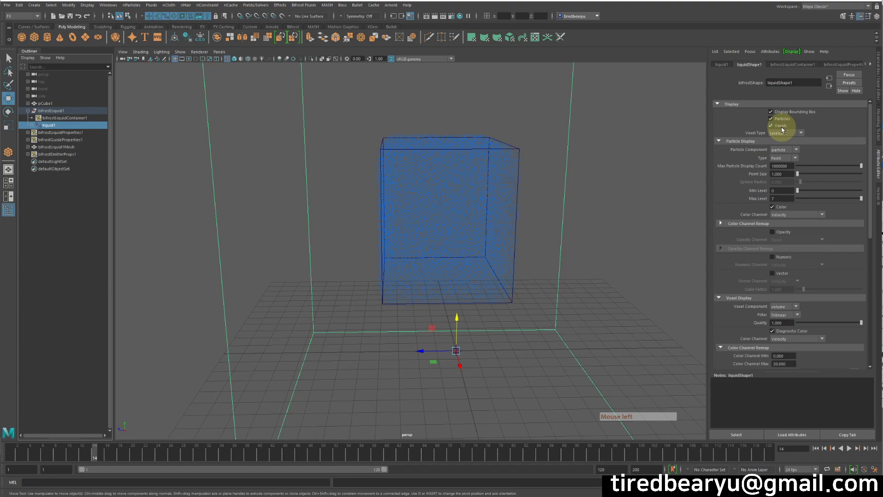
mouse_move(636, 172)
left_mouse_down("alt")
mouse_move(607, 194)
mouse_move(676, 181)
left_mouse_up("alt")
key("5")
left_click(777, 125)
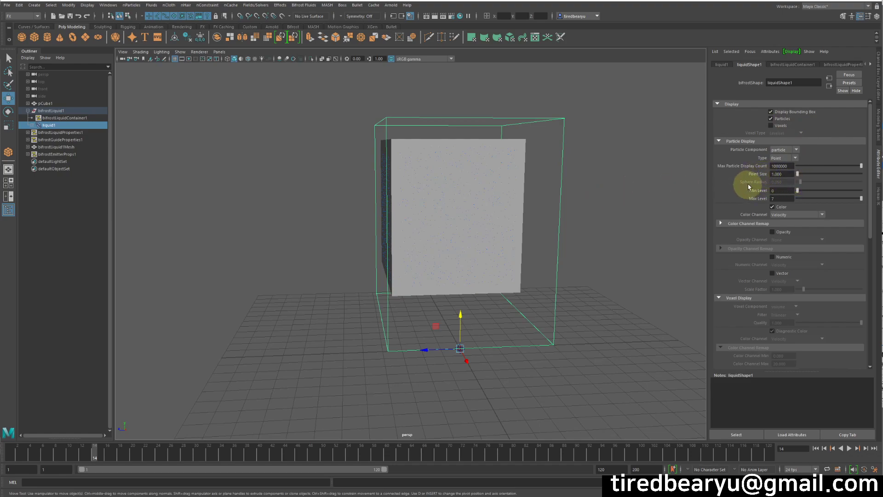
Hide pCube1 so that only the liquid particles are shown.
left_click(59, 104)
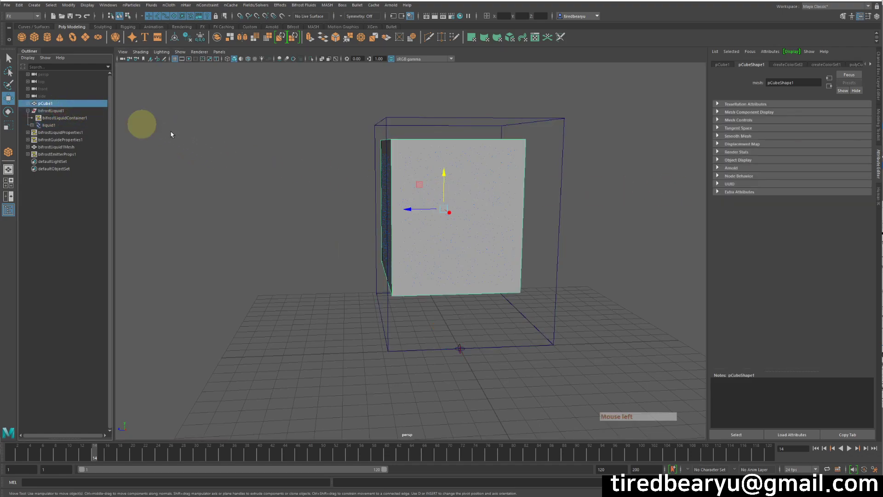
key("h")
left_click_drag(512, 218, 517, 223, "alt")
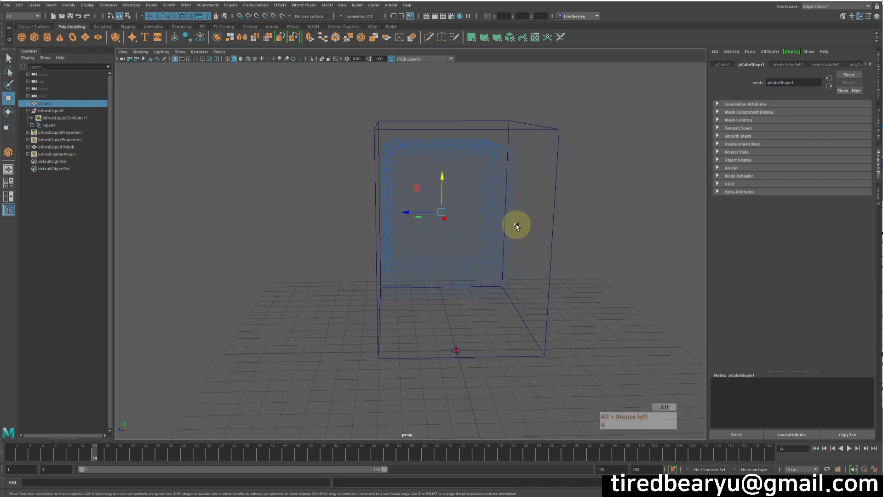
Increase the particle Point Size of liquidShape1 to about 4.621.
left_click(48, 125)
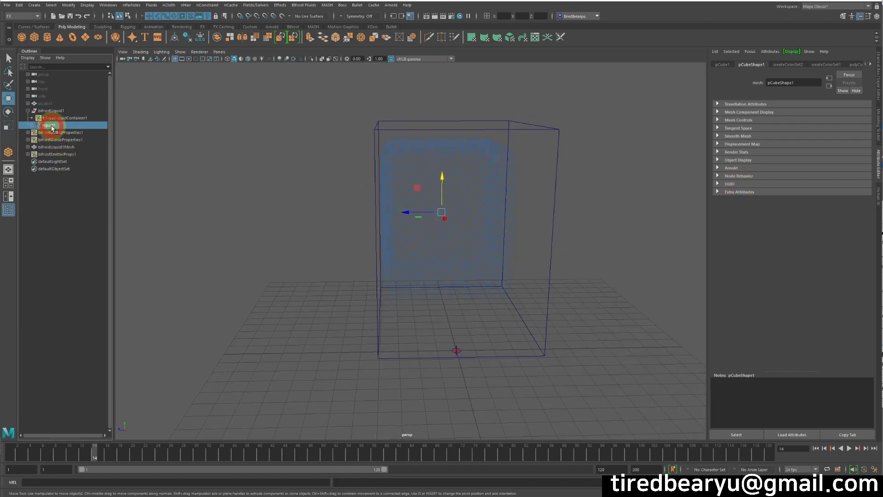
left_click_drag(807, 174, 831, 176)
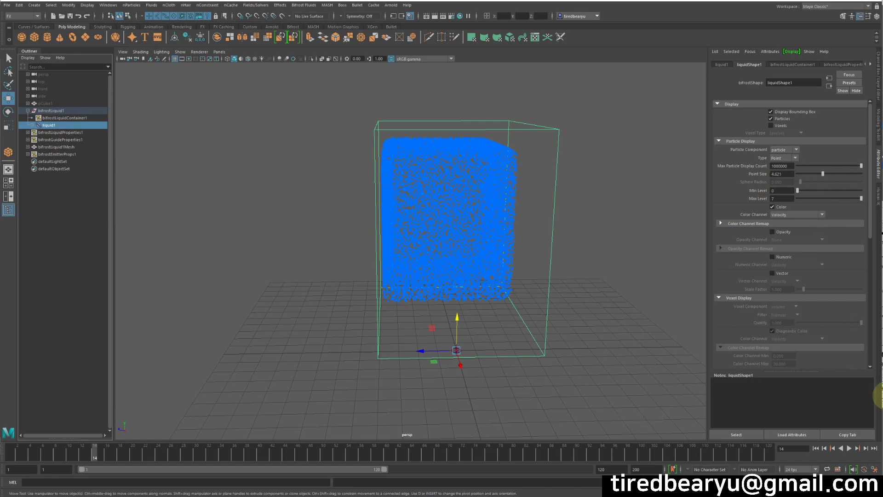
Replay the simulation from the first frame, stop it, and inspect the enlarged particles from several angles.
left_click(815, 448)
left_click(850, 449)
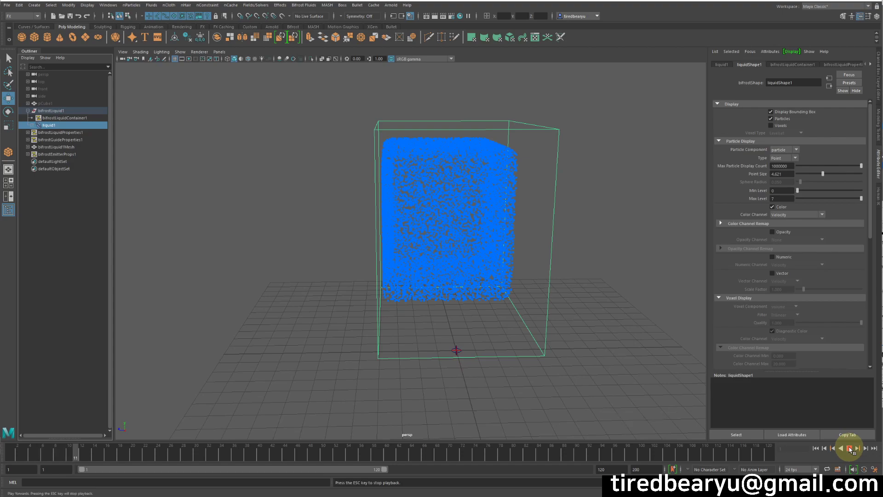
left_click(849, 448)
left_click_drag(622, 262, 580, 278, "alt")
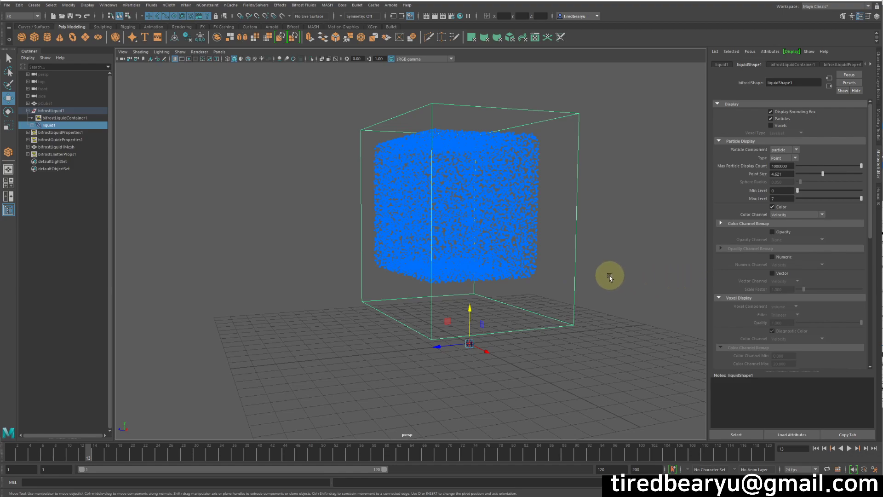
left_click_drag(612, 299, 510, 190, "alt")
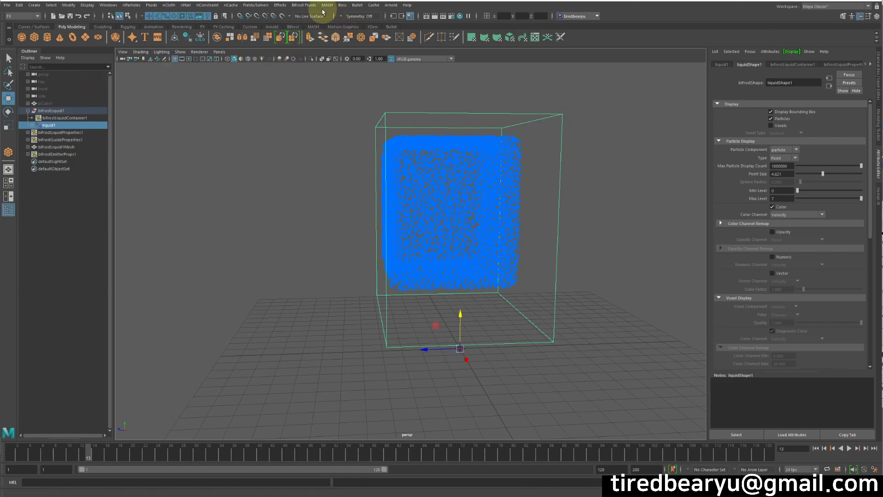
Detach the list of Bifrost Fluids commands as a floating window.
left_click(304, 6)
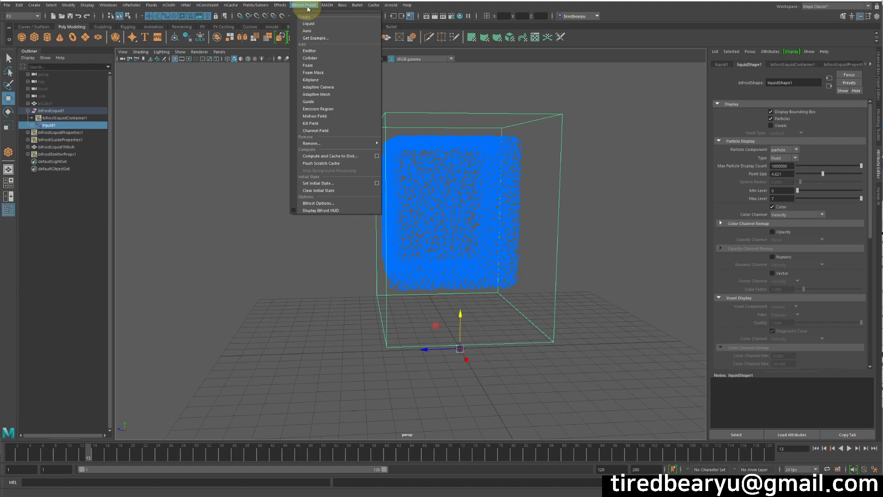
left_click(322, 14)
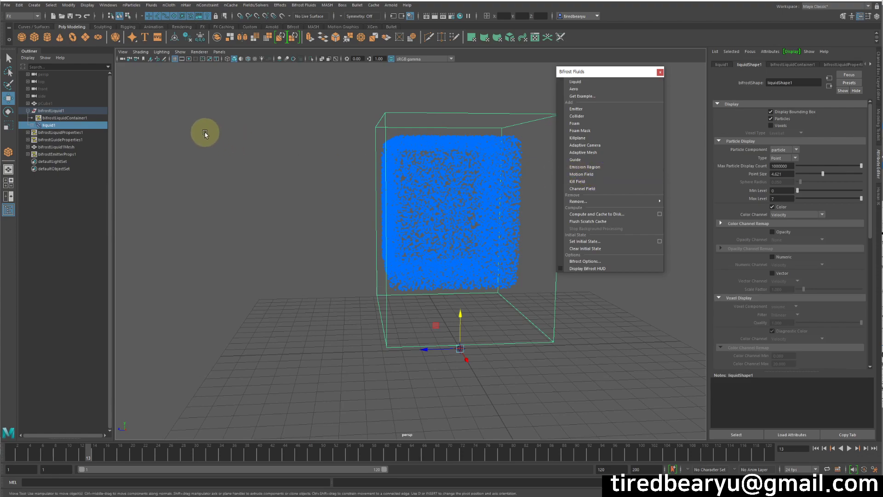
Drop pCube1 from the selection and add a Bifrost Motion Field to liquid1 alone.
left_click(46, 103, "ctrl")
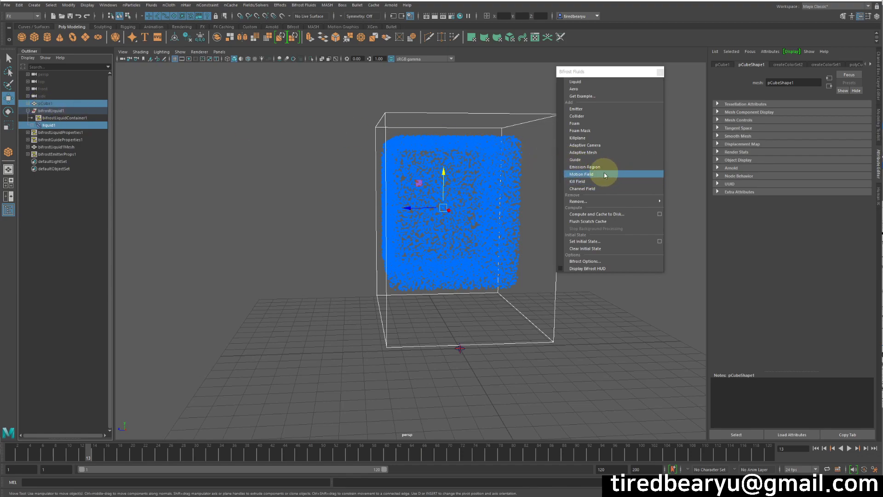
right_click(321, 166)
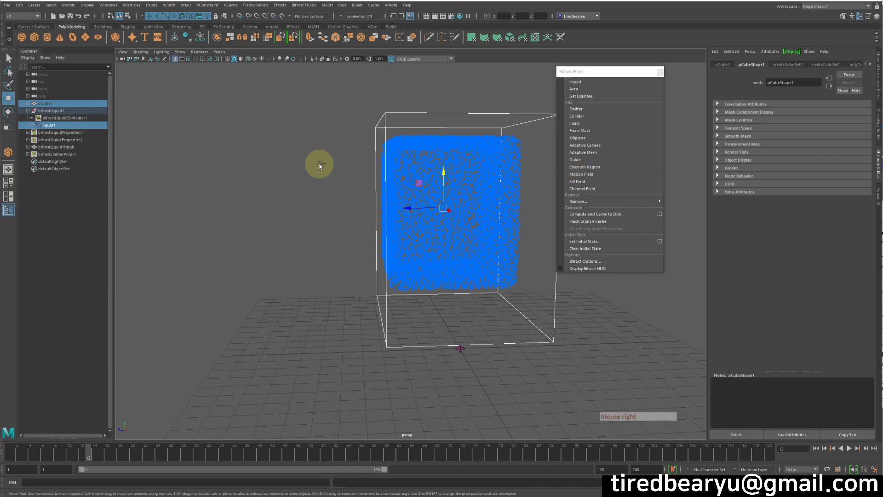
key("ctrl+z")
key("ctrl+z")
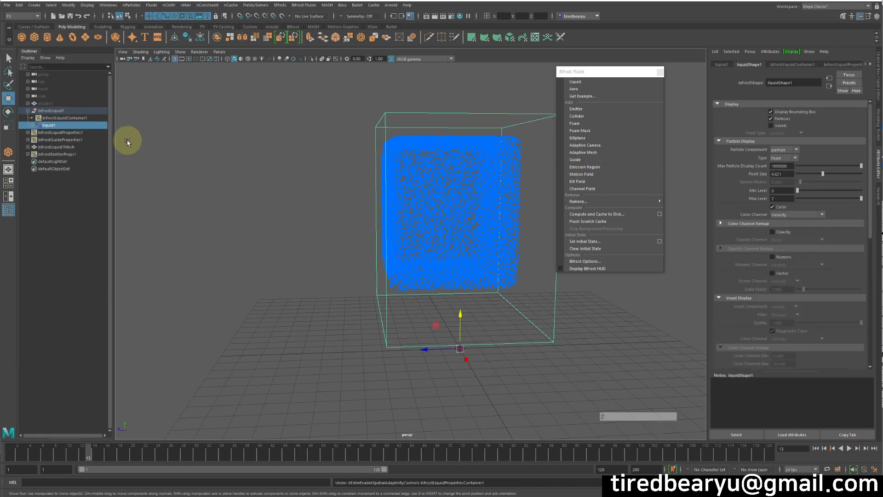
left_click(58, 125)
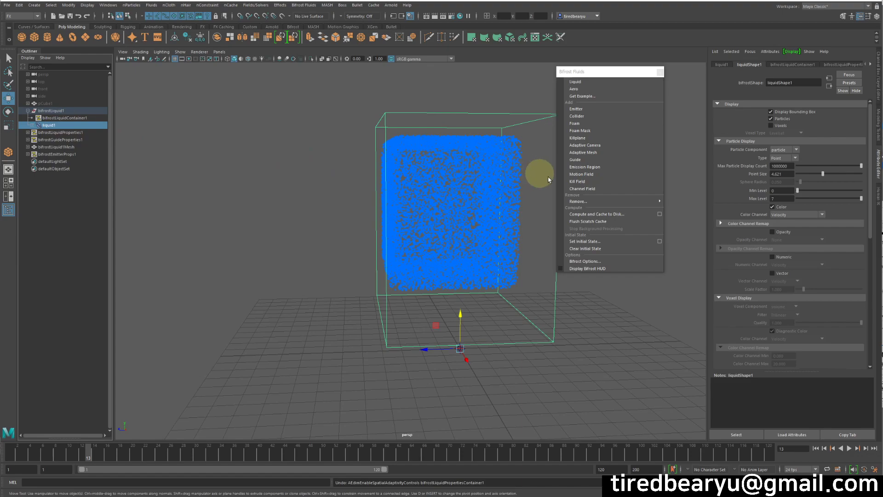
left_click(591, 174)
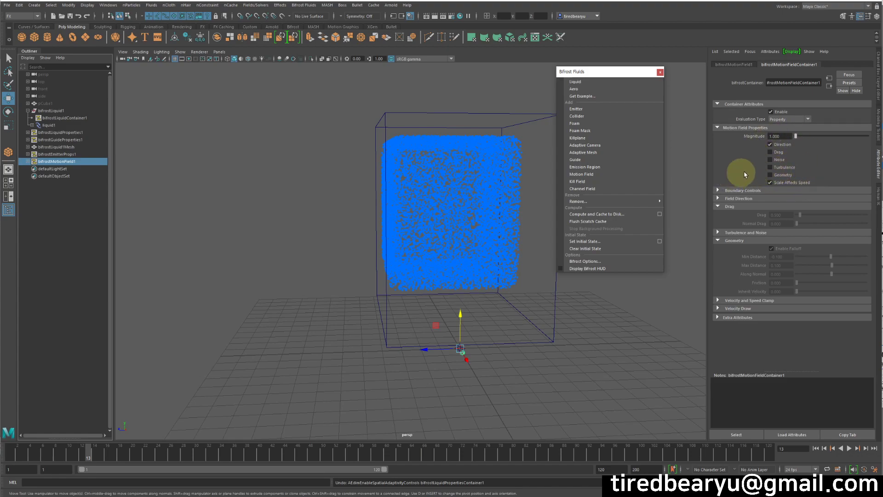
Show the Field Direction settings of the motion field and play the simulation to watch how it moves the liquid.
left_click_drag(442, 276, 501, 292, "alt")
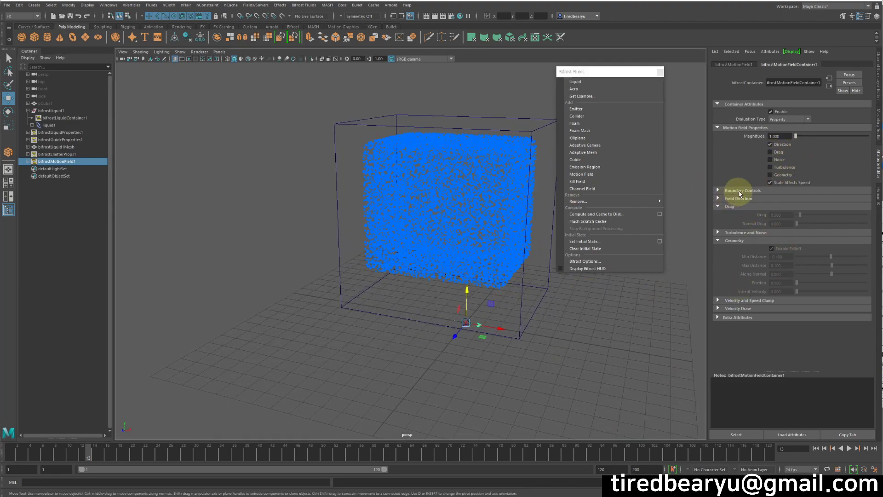
left_click(739, 198)
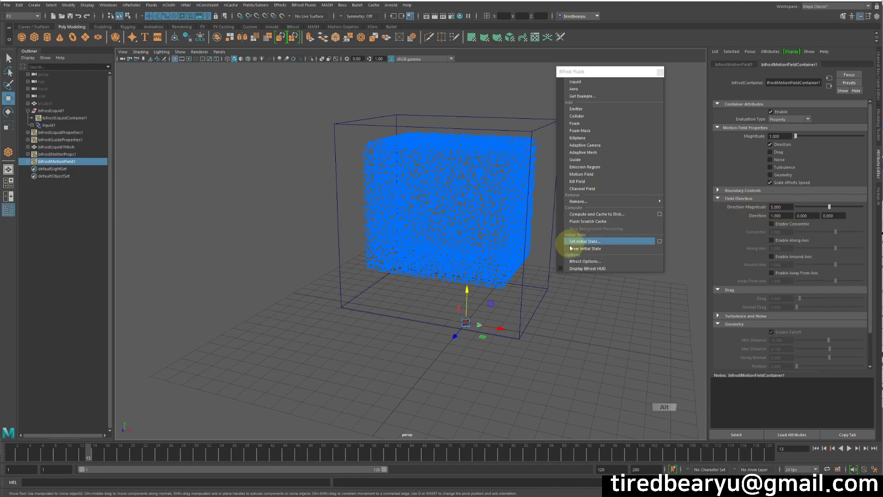
middle_click_drag(485, 288, 456, 308, "alt")
left_click(850, 449)
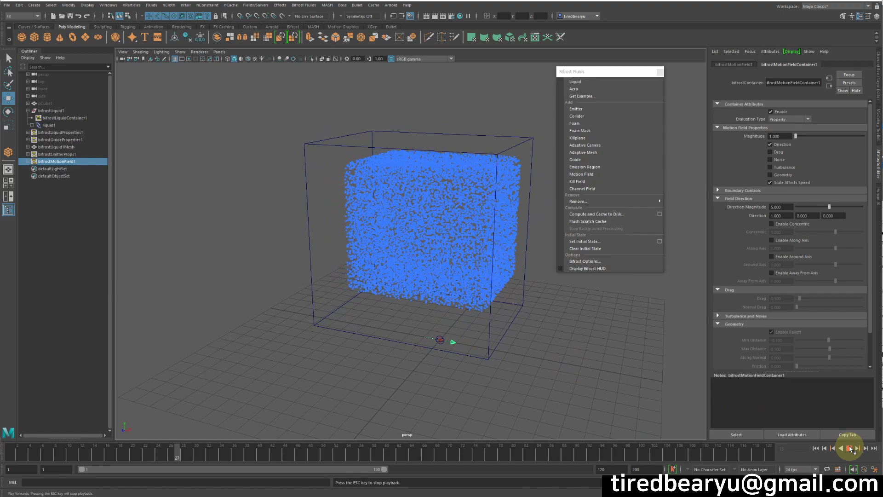
left_click(851, 449)
left_click_drag(568, 373, 561, 341, "alt")
left_click(560, 347)
key("ctrl+z")
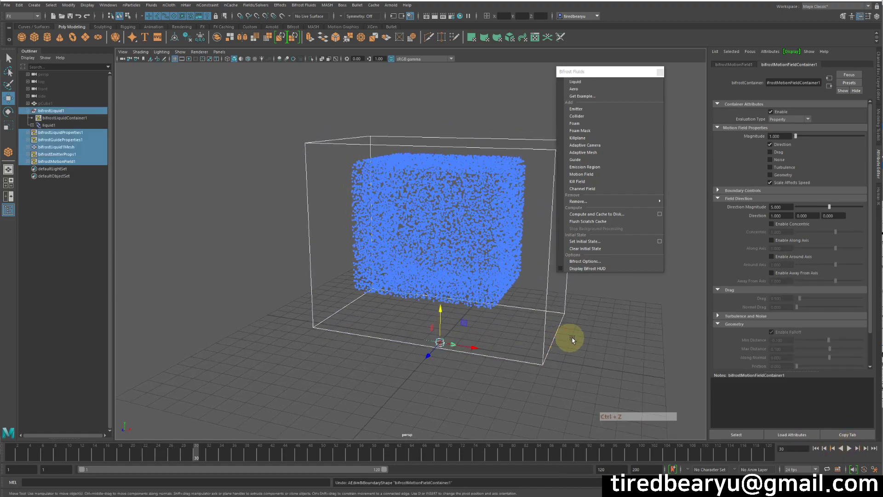
Return to the first frame and delete bifrostMotionField1.
left_click(824, 448)
left_click(57, 155)
left_click(75, 162)
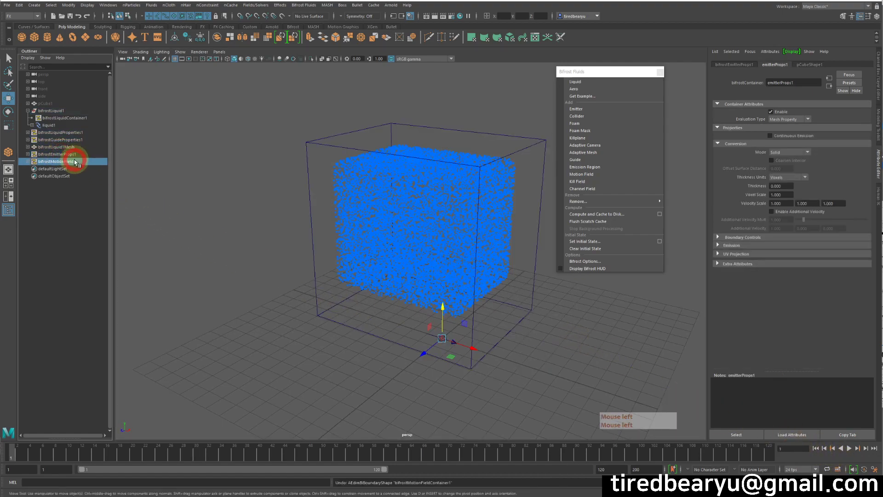
key("Delete")
left_click(371, 184)
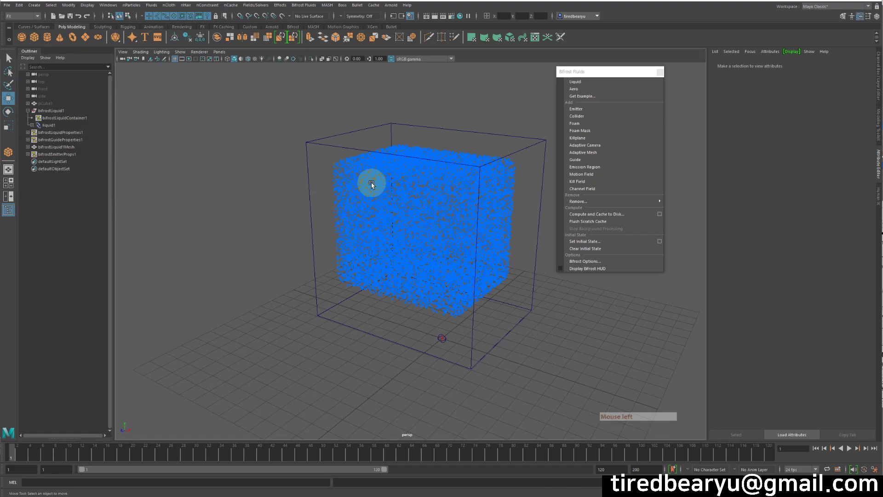
Add a Motion Field to liquid1 with pCube1 as its geometry, and disable the field's Direction option.
left_click(55, 125, "ctrl")
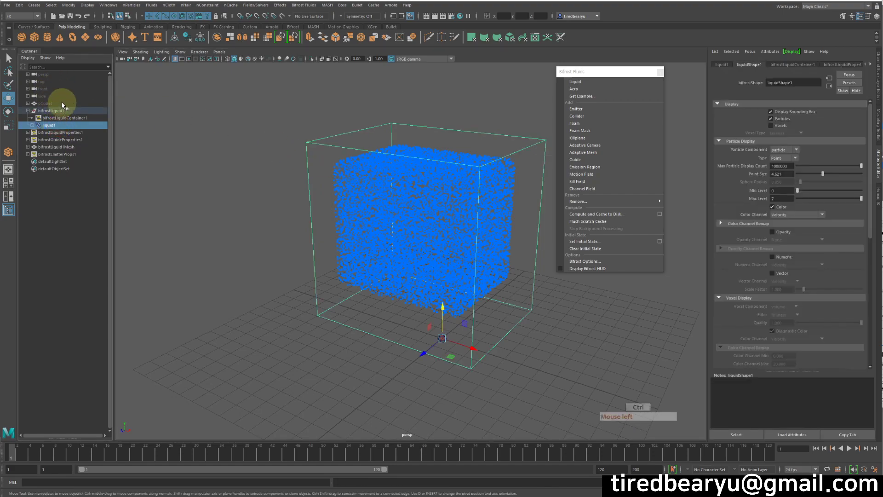
left_click(61, 104, "ctrl")
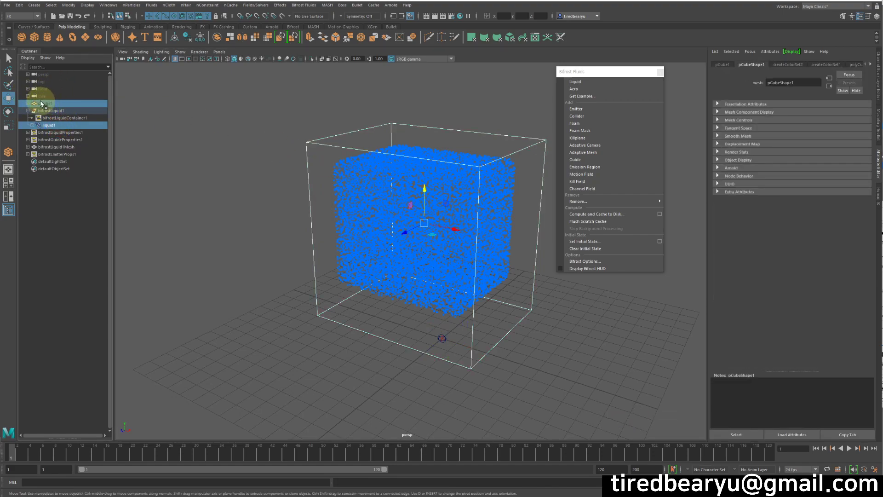
left_click(575, 174)
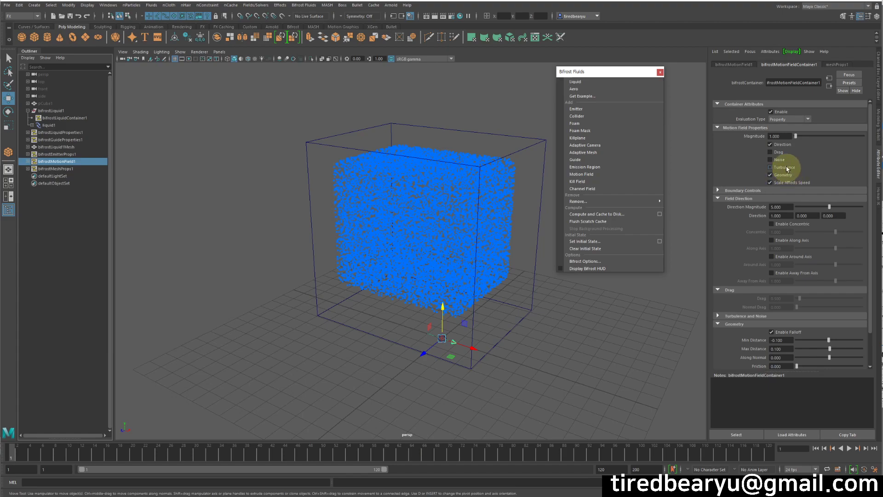
left_click(786, 145)
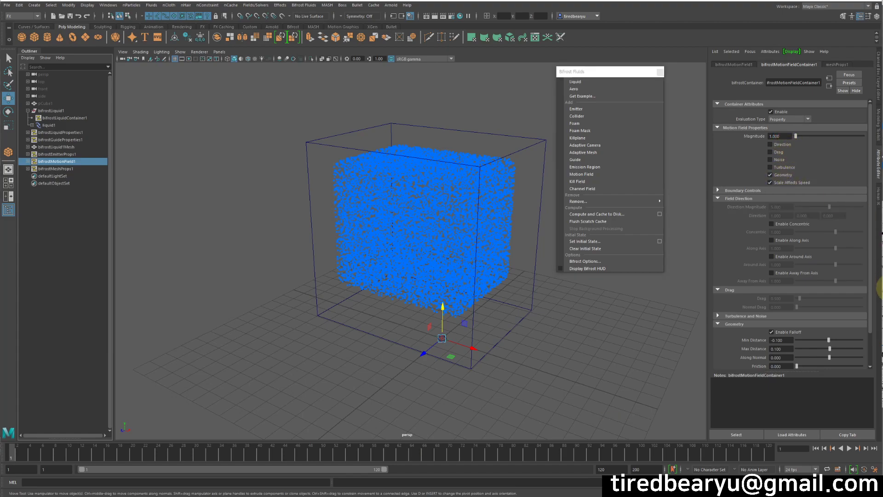
Play the simulation to check the geometry-based motion field, looking over its Geometry settings and the liquid from another angle.
left_click(850, 449)
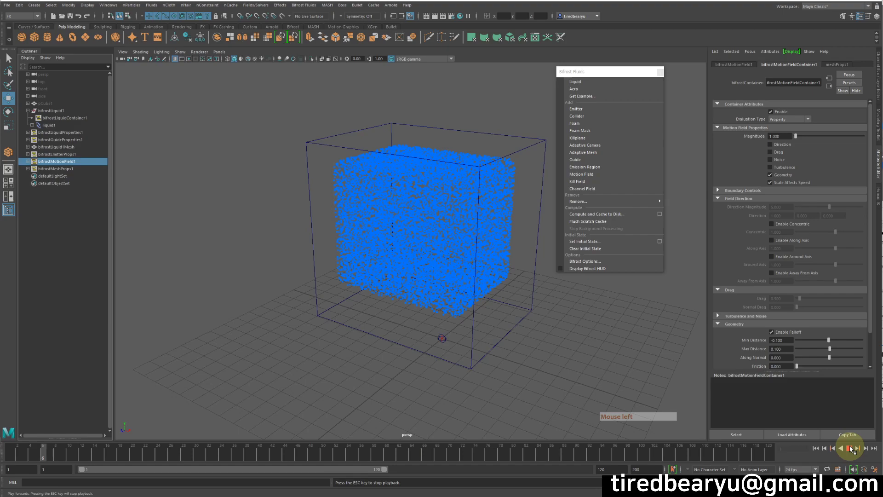
left_click(738, 198)
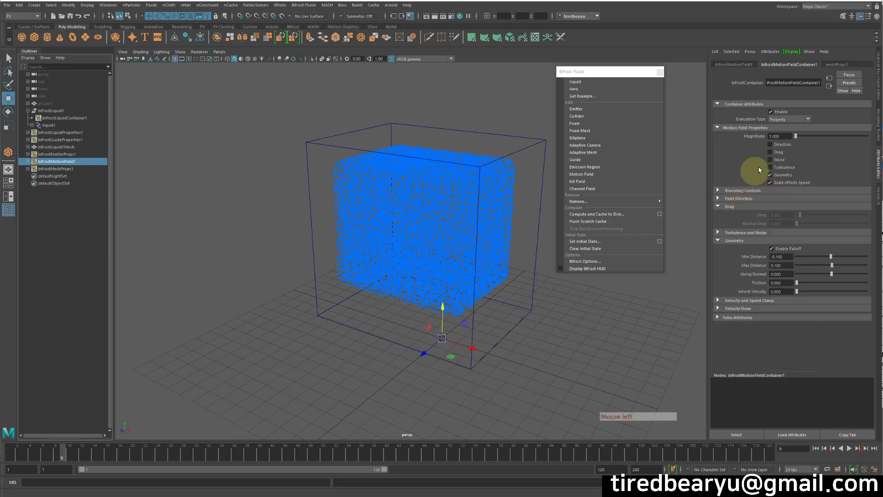
left_click(735, 241)
left_click(735, 241)
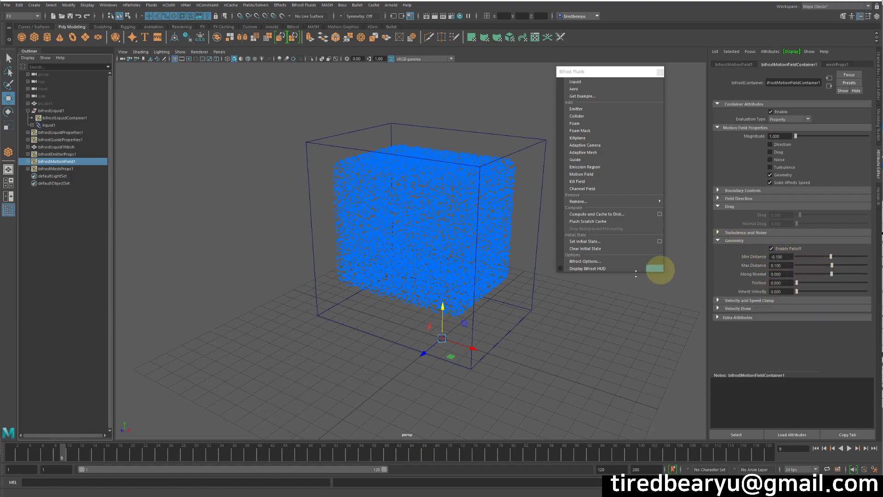
left_click_drag(552, 333, 547, 337, "alt")
left_click_drag(565, 333, 548, 330, "alt")
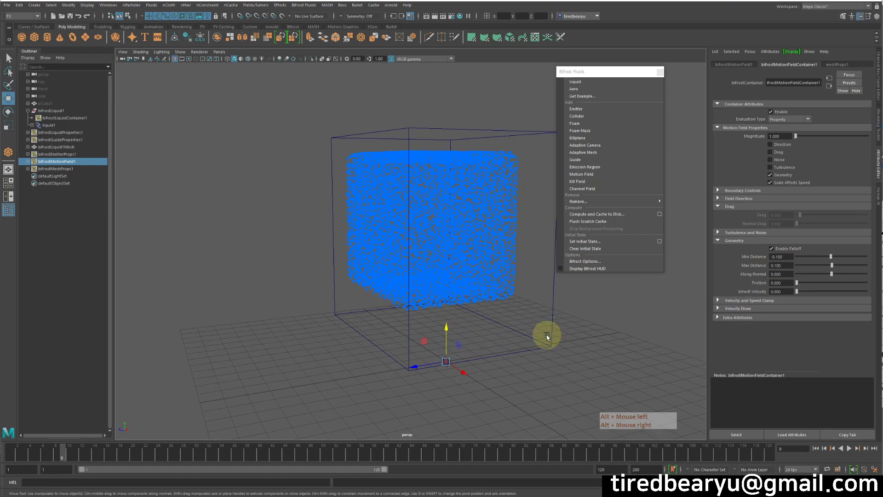
left_click(850, 448)
left_click(850, 449)
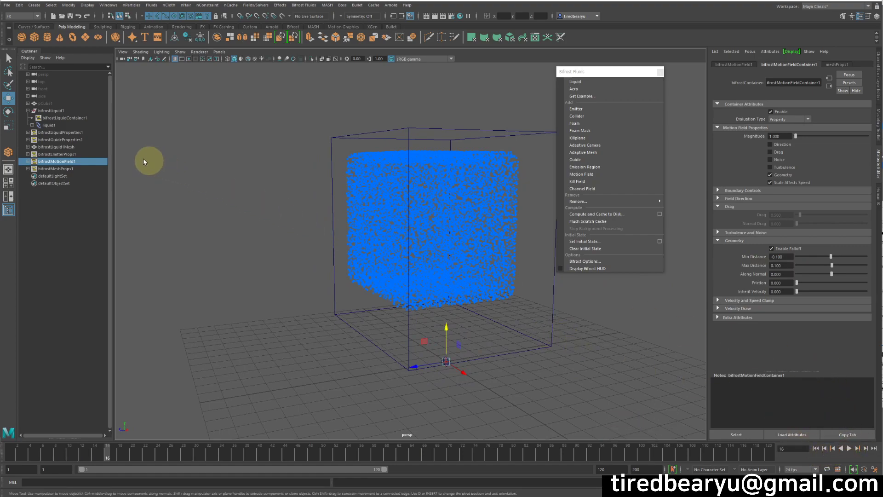
Set the Gravity Magnitude of bifrostLiquidProperties1 to 9.8 and play the simulation to see the liquid fall.
left_click(59, 133)
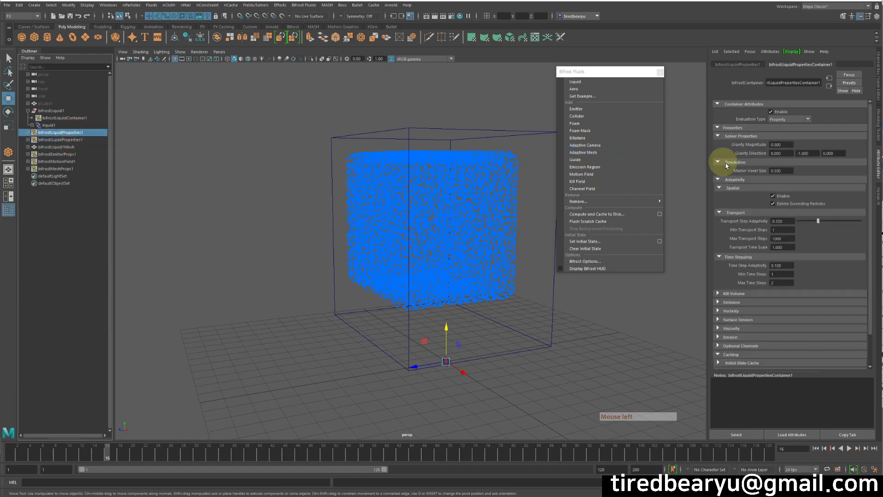
left_click(781, 145)
type("9.8")
key("Return")
left_click(849, 448)
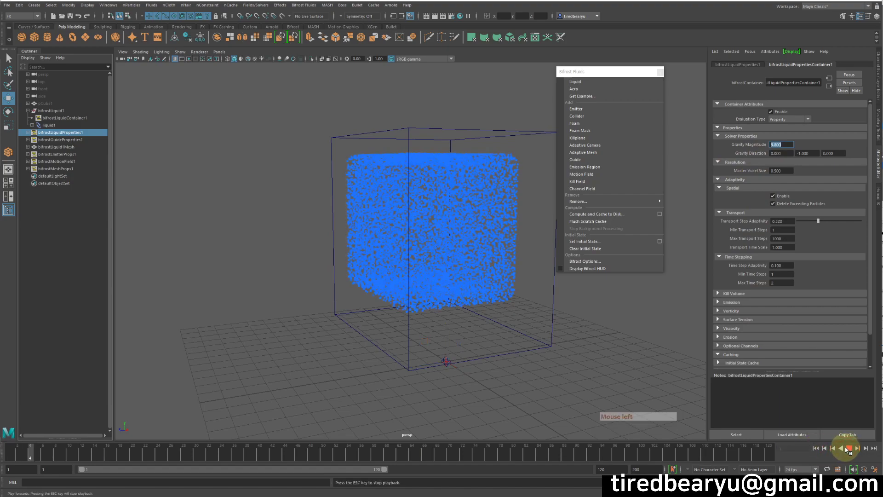
left_click(661, 359)
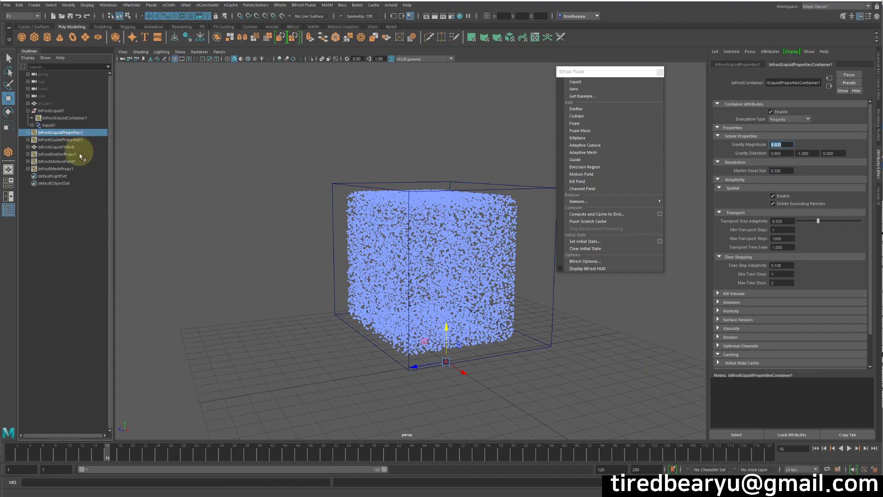
Set the Along Normal value in bifrostMotionField1's Geometry settings to -5 and replay the simulation from the first frame.
left_click(69, 162)
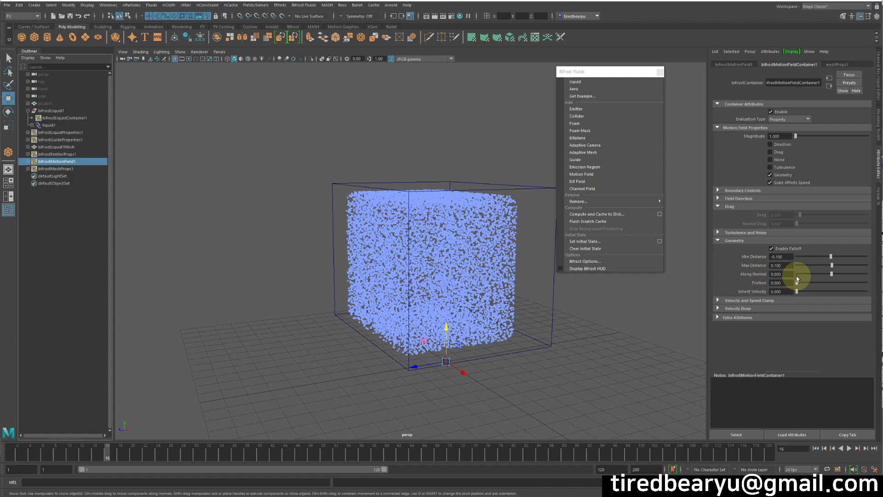
left_click_drag(797, 274, 775, 271)
left_click(817, 449)
left_click(850, 449)
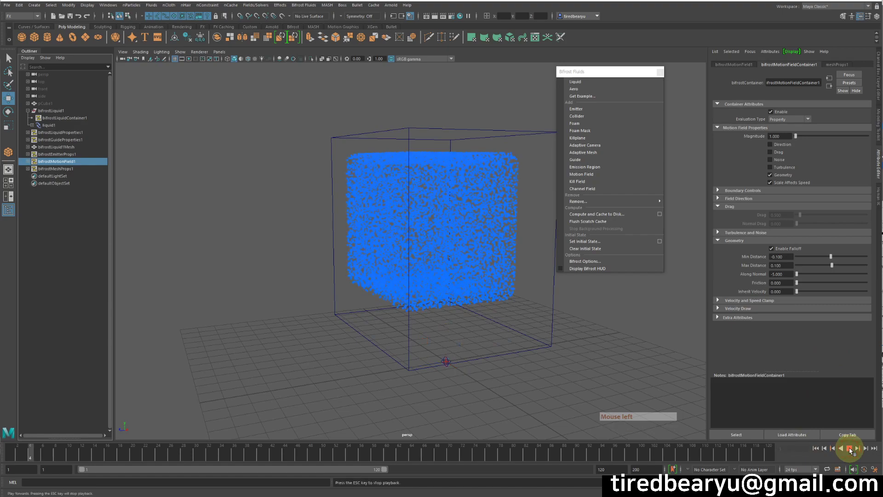
left_click(849, 449)
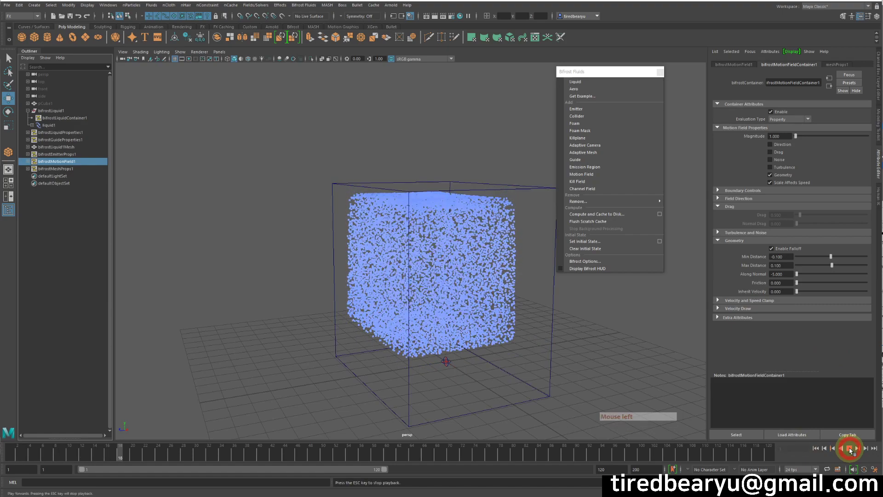
left_click(817, 449)
left_click(849, 449)
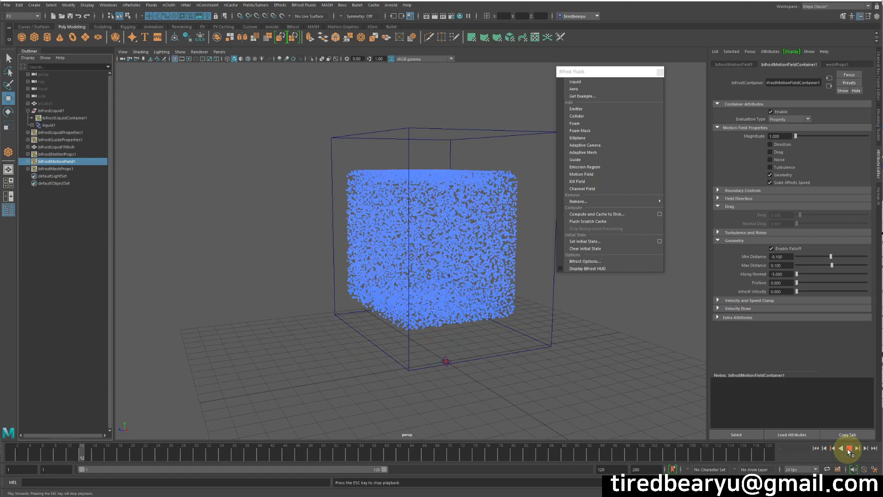
left_click(849, 449)
left_click(816, 448)
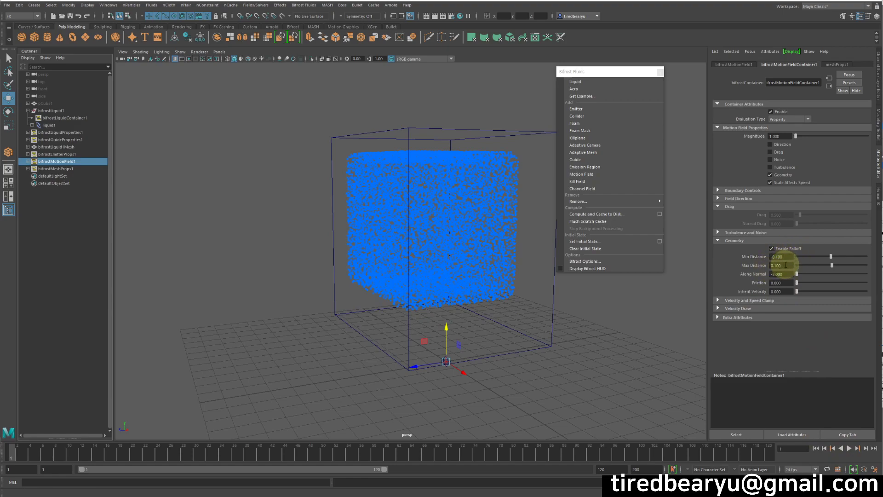
Disable Enable Falloff in the motion field's Geometry settings, play the simulation, and return to the first frame.
left_click(780, 250)
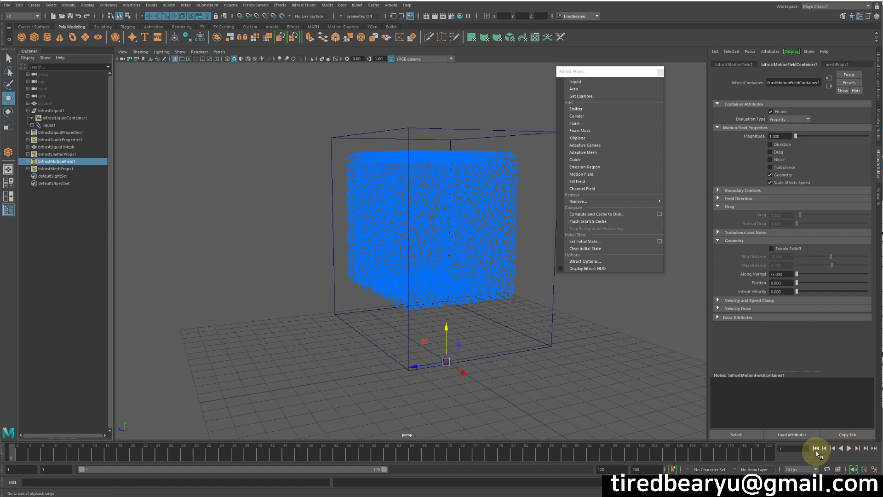
left_click(842, 449)
left_click(849, 449)
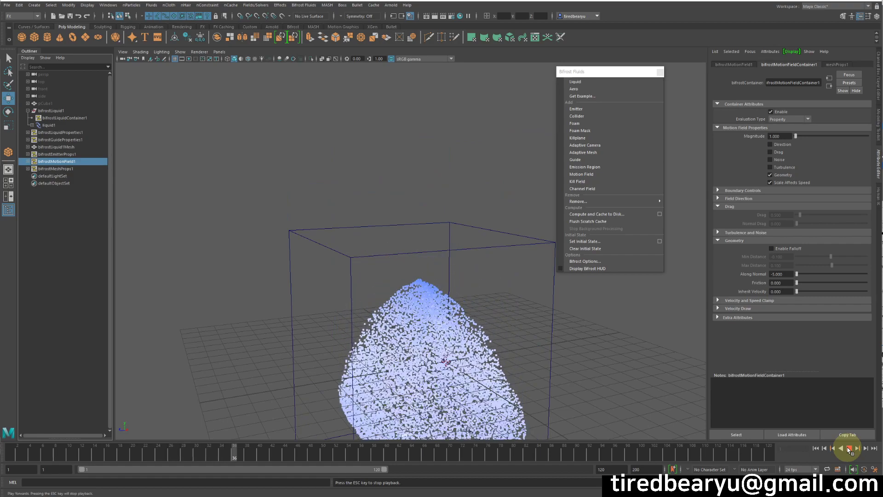
left_click(849, 448)
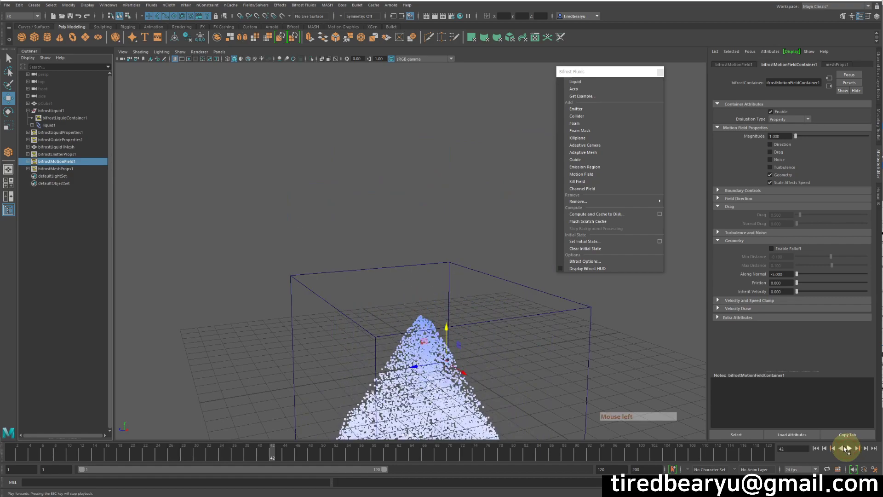
left_click(816, 449)
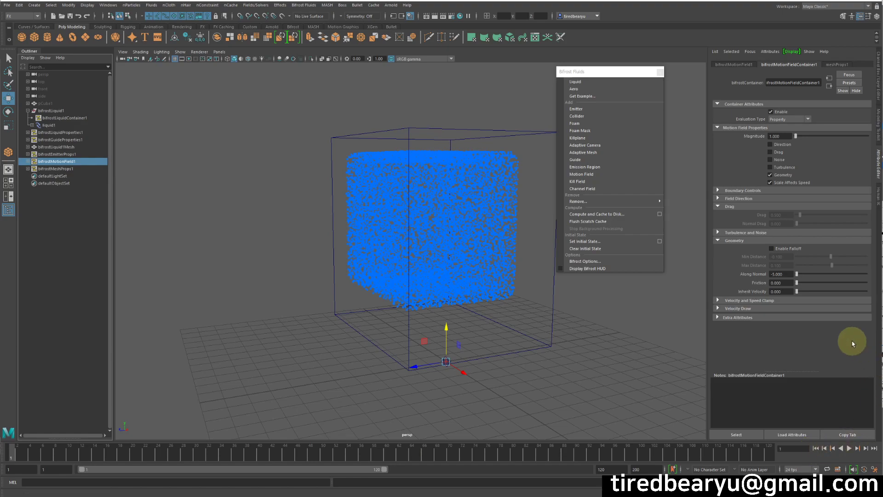
Raise the motion field's Magnitude to about 10.6 and play the simulation from the first frame.
left_click_drag(795, 136, 803, 136)
left_click(816, 449)
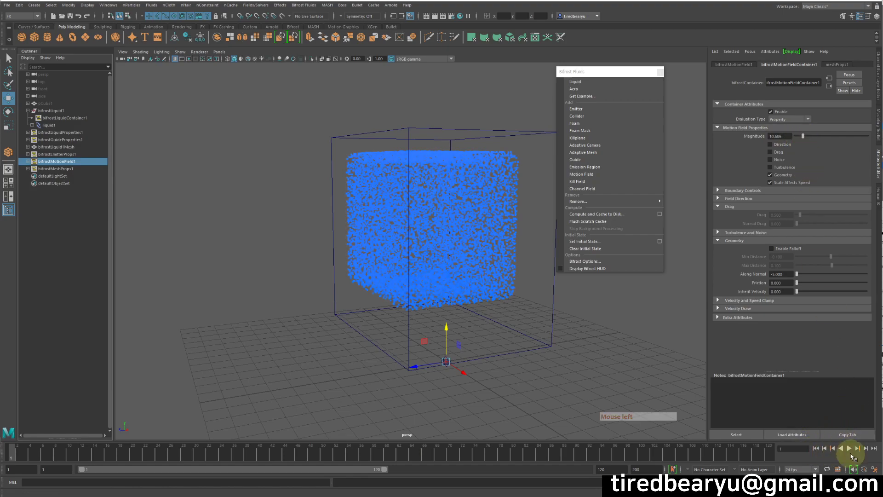
left_click(849, 449)
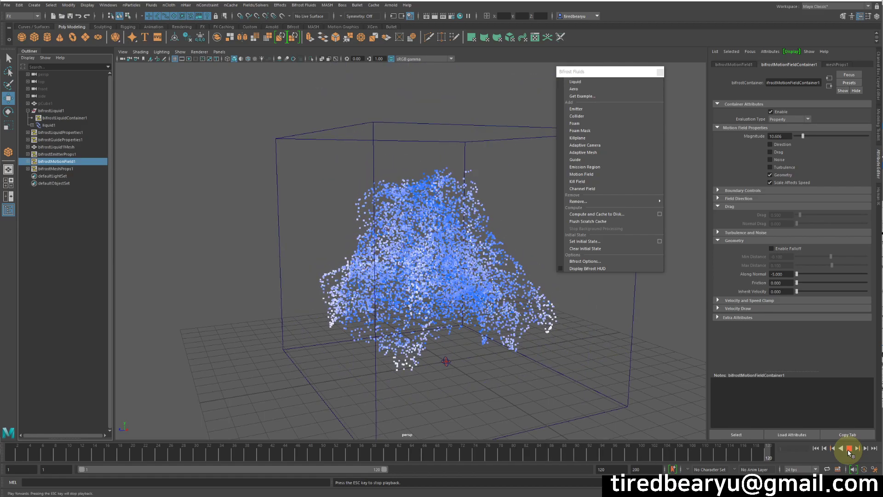
left_click(849, 448)
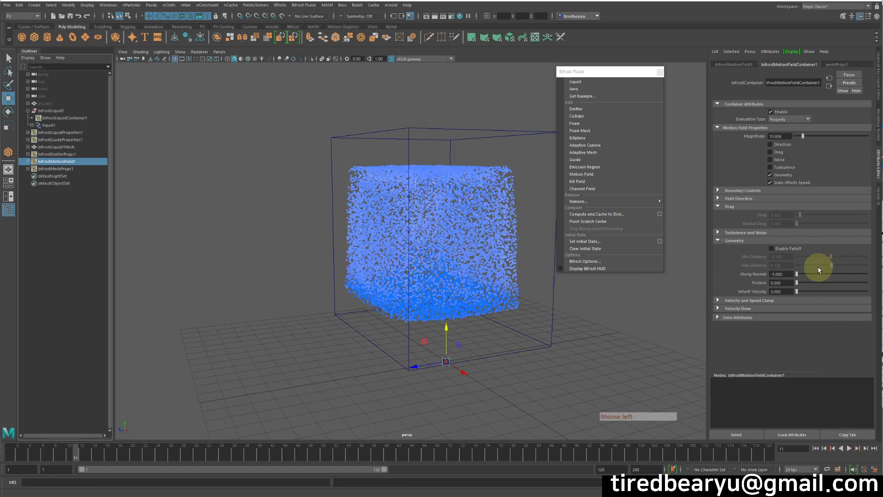
Enable the motion field's Drag option and play the simulation to check how it affects the liquid.
left_click(776, 153)
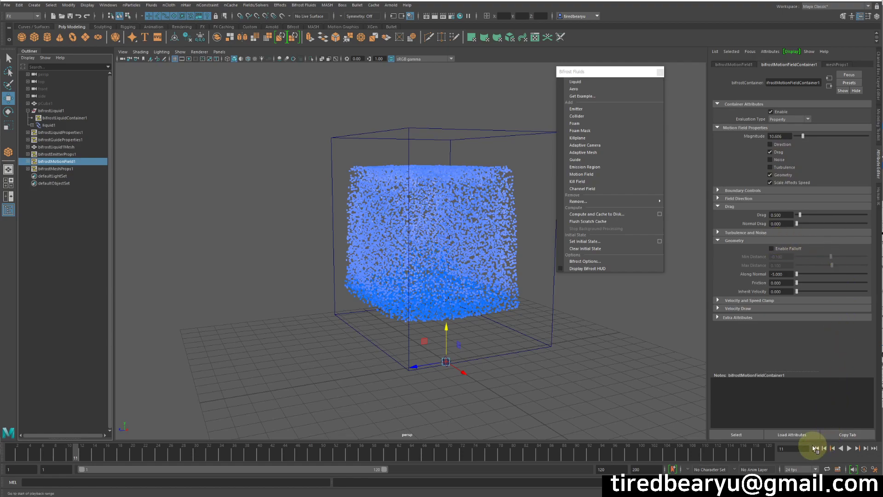
left_click(849, 449)
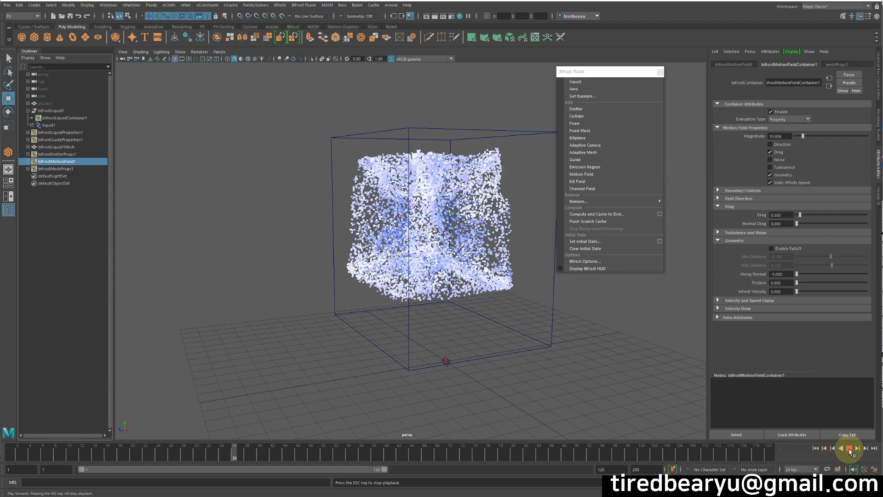
left_click(849, 449)
Lower the motion field's Magnitude to about 2 and replay the simulation from the first frame.
left_click(800, 136)
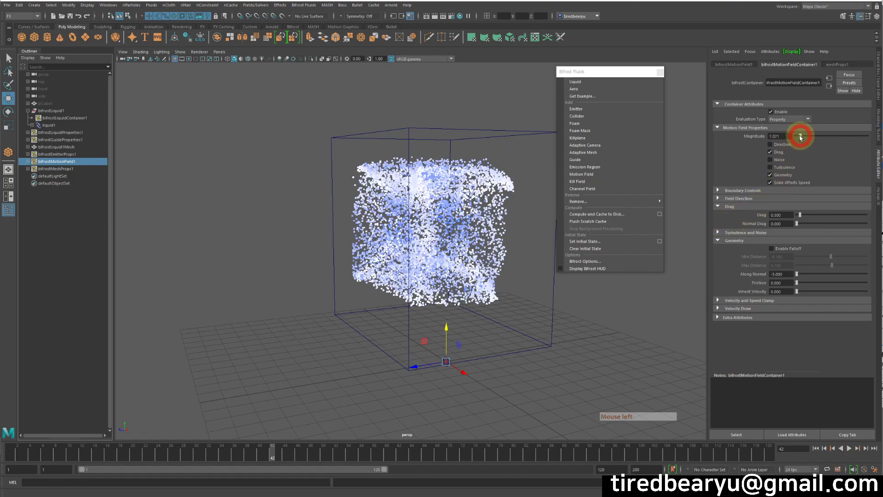
left_click(816, 449)
left_click(850, 448)
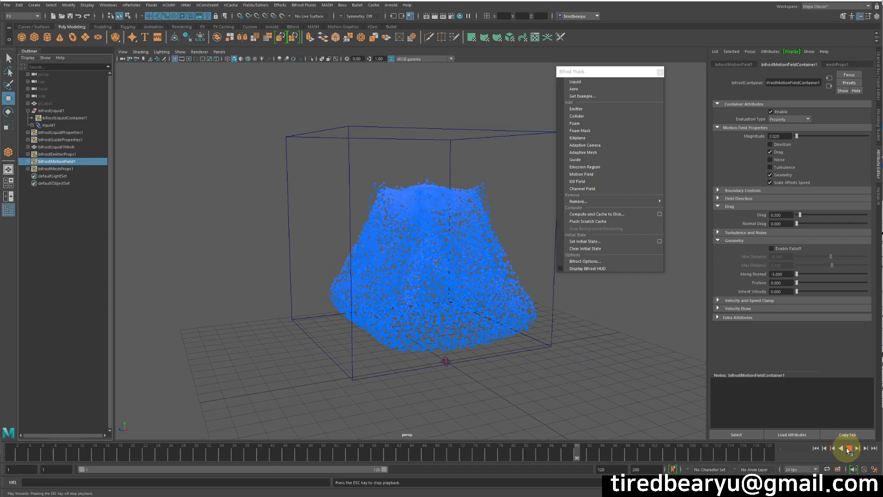
left_click(850, 449)
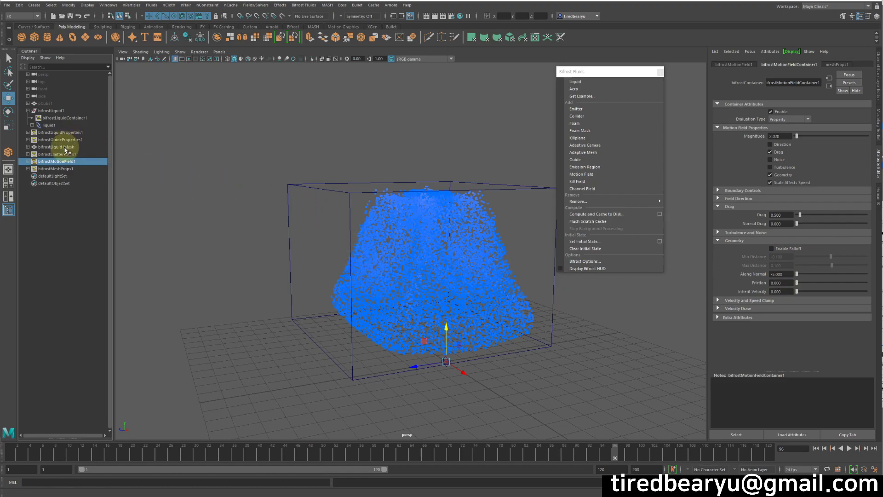
Set the Gravity Magnitude of bifrostLiquidProperties1 to 0 and replay the simulation from the first frame.
left_click(63, 139)
left_click(60, 133)
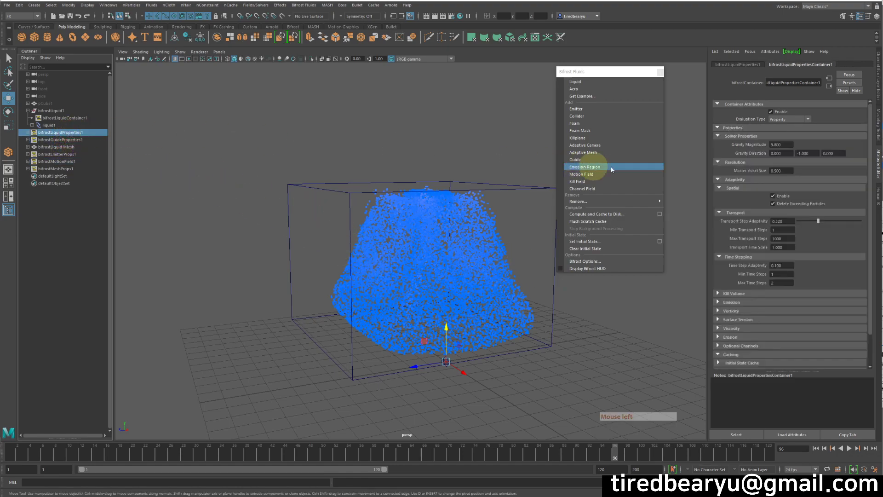
type("0")
key("Return")
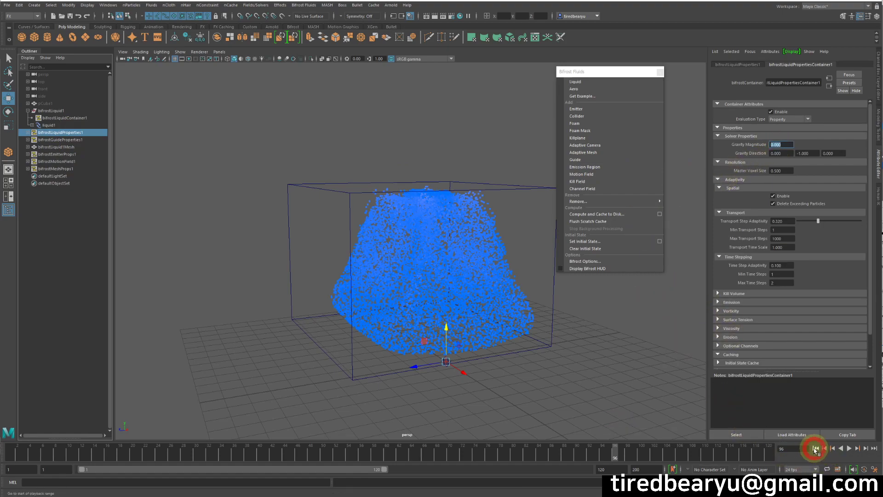
left_click(844, 448)
left_click(850, 448)
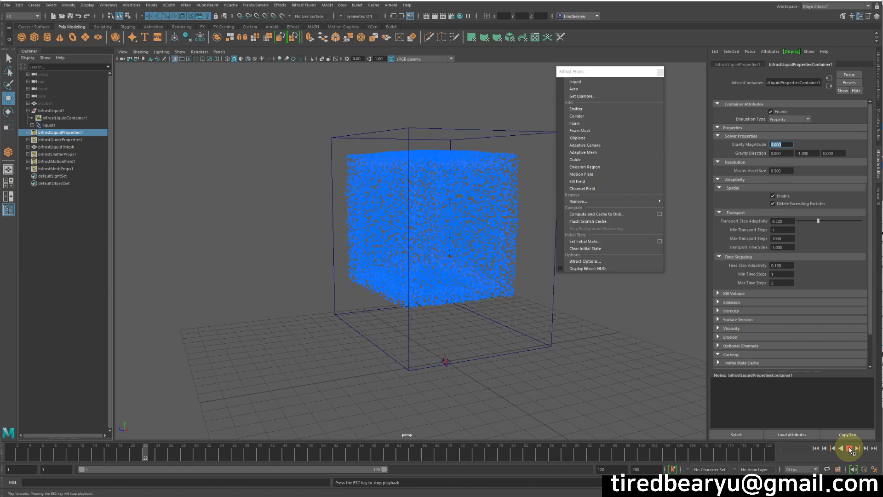
left_click(851, 449)
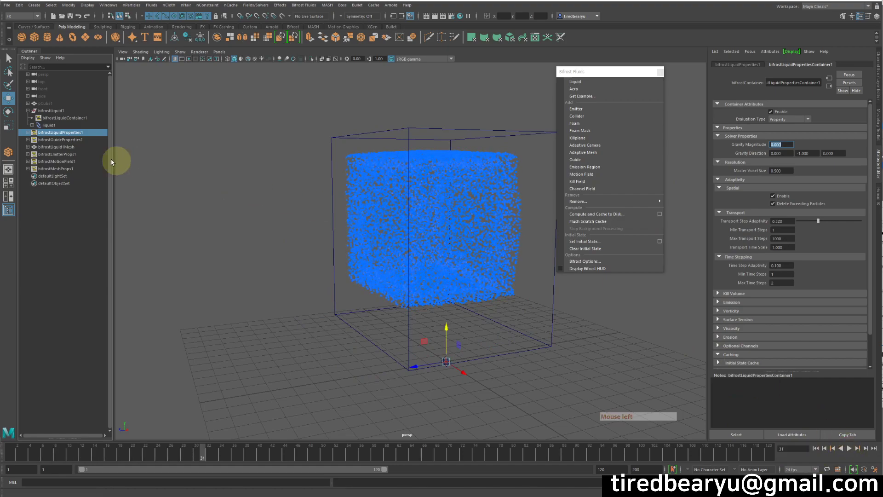
Set the Magnitude of bifrostMotionField1 to 1 and replay the simulation from the first frame.
left_click(72, 161)
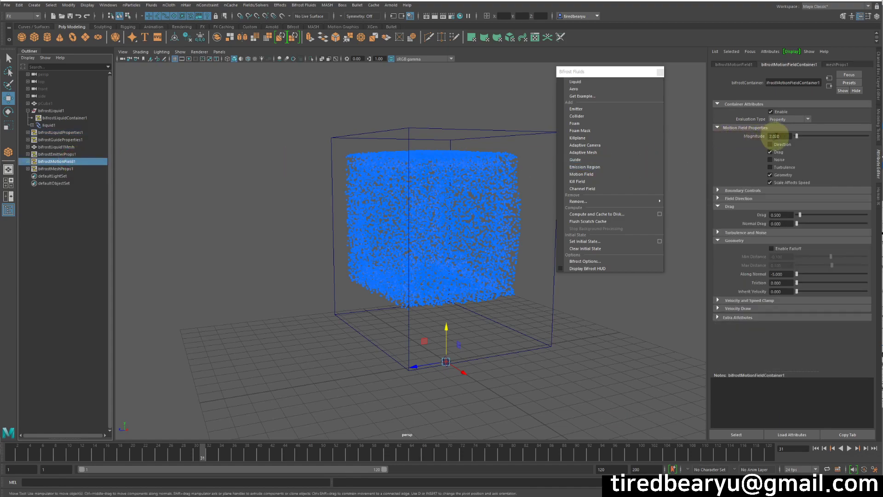
left_click(783, 135)
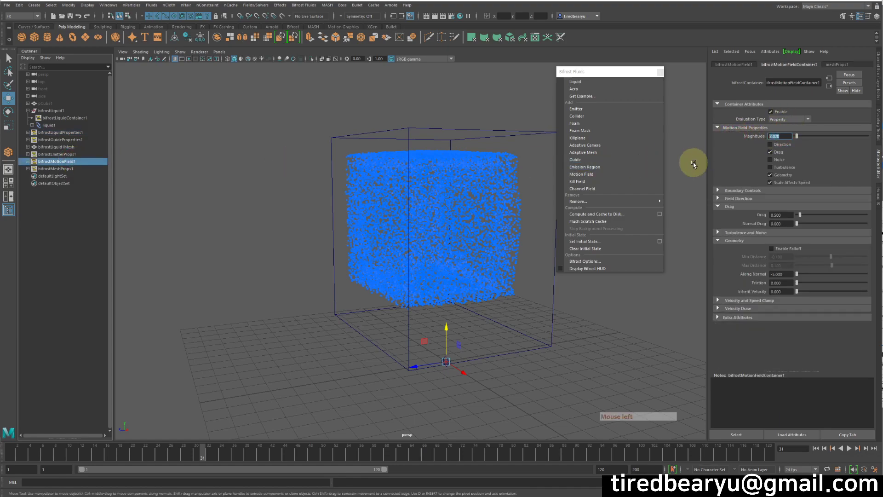
type("1")
key("Return")
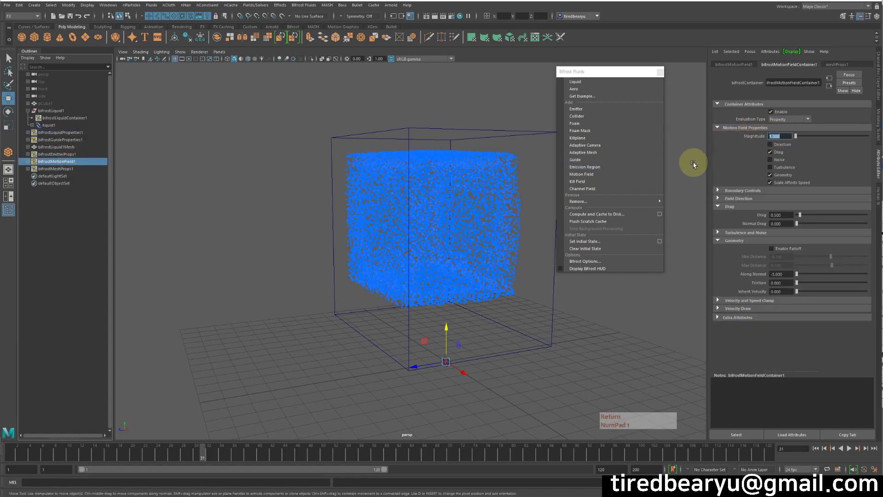
left_click(816, 449)
left_click(849, 448)
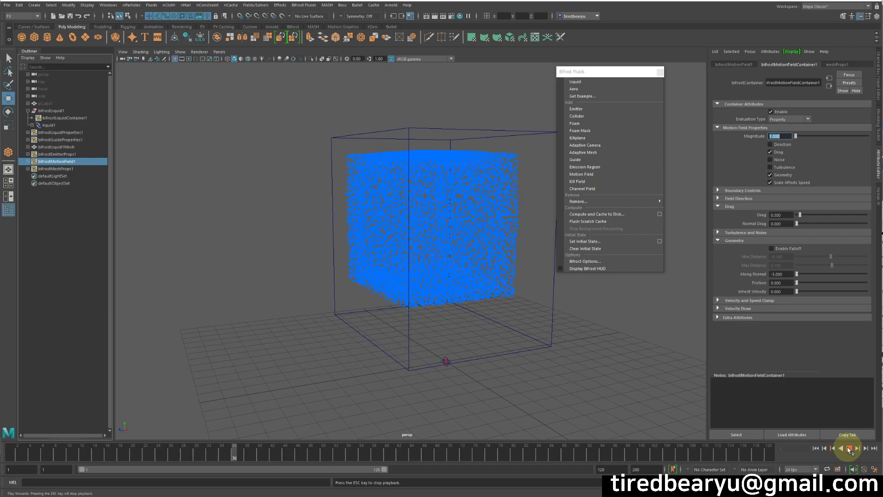
left_click(849, 449)
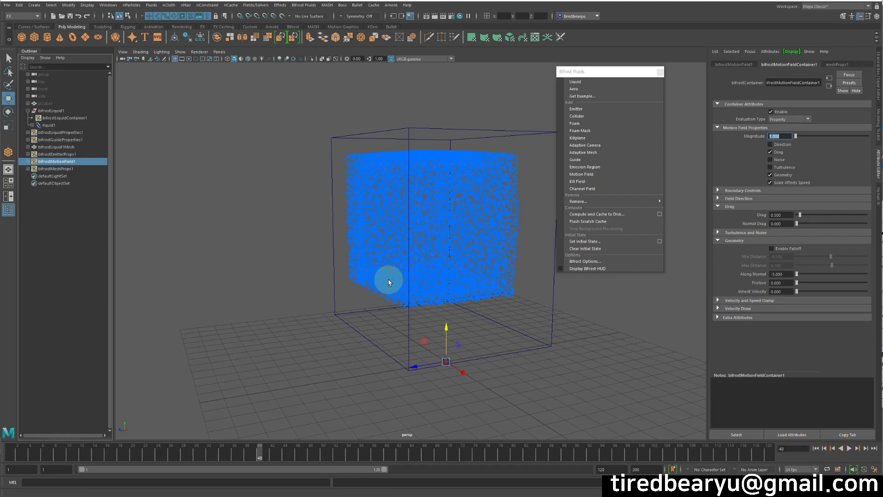
Create a polygon sphere, enlarge it, place it beside the liquid cube at mid-height, and key its position at frame 1.
left_click_drag(389, 294, 341, 270, "alt")
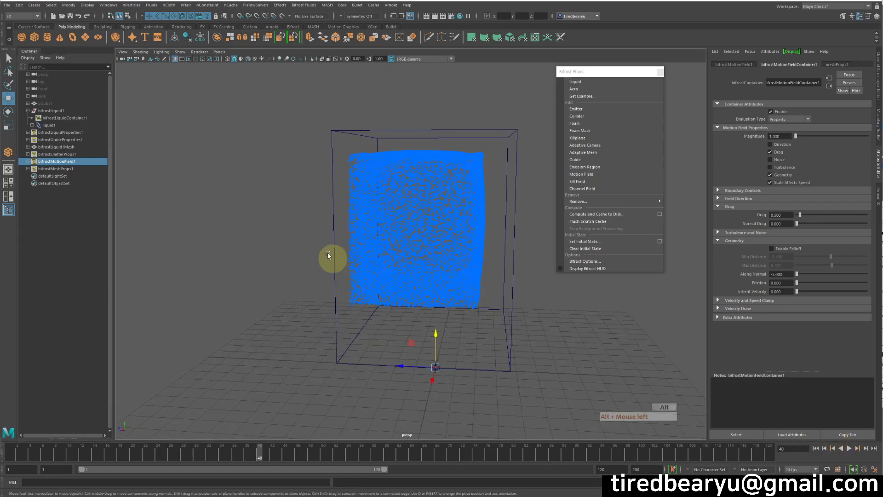
left_click(34, 37)
right_click_drag(197, 134, 203, 149, "alt")
left_click(22, 37)
left_click_drag(255, 193, 292, 221, "alt")
left_click_drag(398, 316, 409, 333)
key("w")
left_click_drag(409, 332, 392, 310, "alt")
middle_click_drag(460, 361, 308, 253)
left_click_drag(308, 253, 324, 261, "alt")
middle_click_drag(326, 262, 302, 266)
Key the sphere at frame 60 on the opposite side of the liquid cube and play the animation from the first frame.
left_click_drag(29, 447, 386, 451)
key("w")
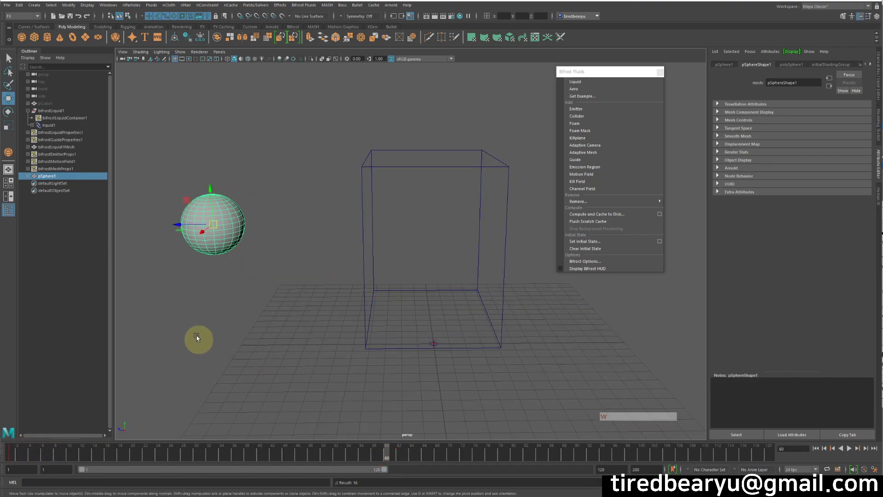
left_click_drag(177, 224, 529, 260)
left_click_drag(489, 332, 475, 315, "alt")
right_click_drag(476, 315, 468, 316, "alt")
mouse_move(469, 316)
middle_mouse_down("alt")
mouse_move(412, 316)
mouse_move(481, 316)
middle_mouse_up("alt")
left_click_drag(482, 316, 434, 336, "alt")
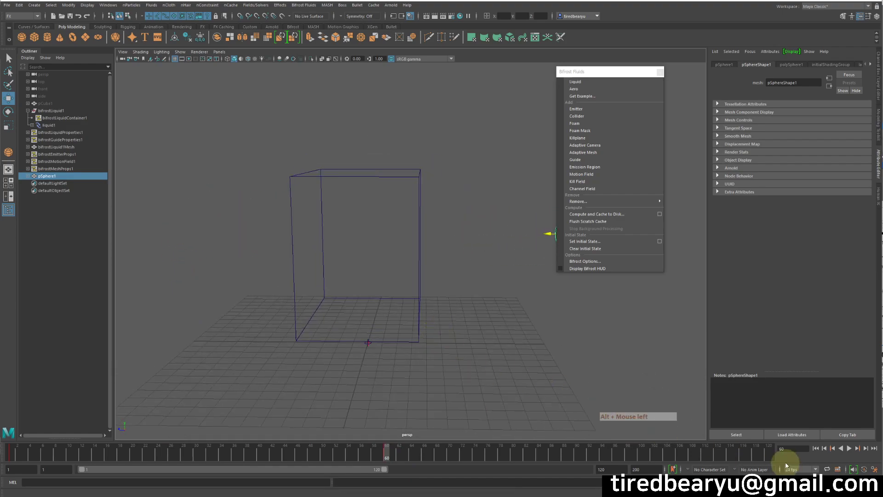
left_click(815, 449)
left_click(849, 448)
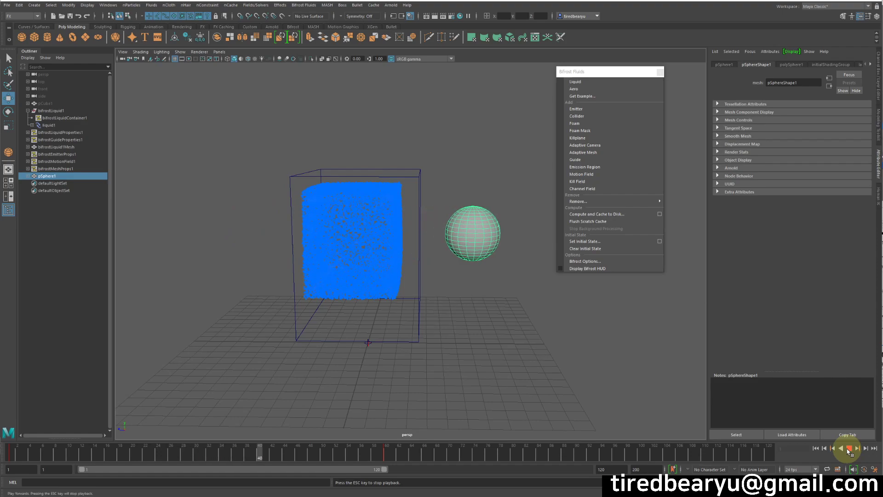
left_click(850, 449)
Add the animated sphere pSphere1 as a Bifrost Collider to liquid1.
left_click(416, 175)
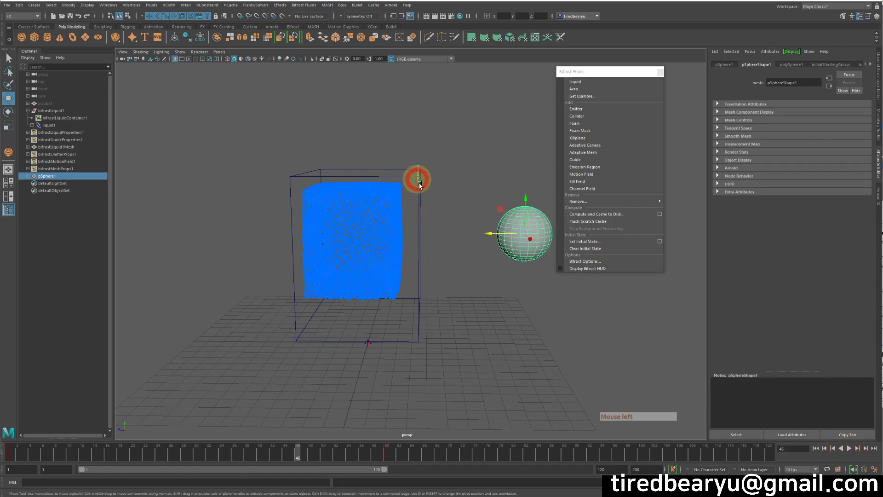
left_click(517, 205, "shift")
left_click(585, 117)
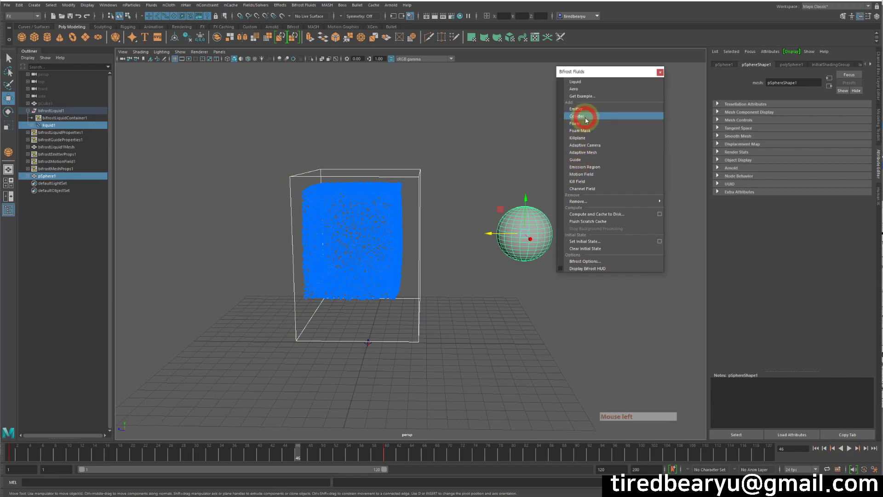
Play the simulation from the first frame with the sphere collider active and stop it at frame 74.
left_click(817, 448)
left_click(850, 449)
left_click(565, 381)
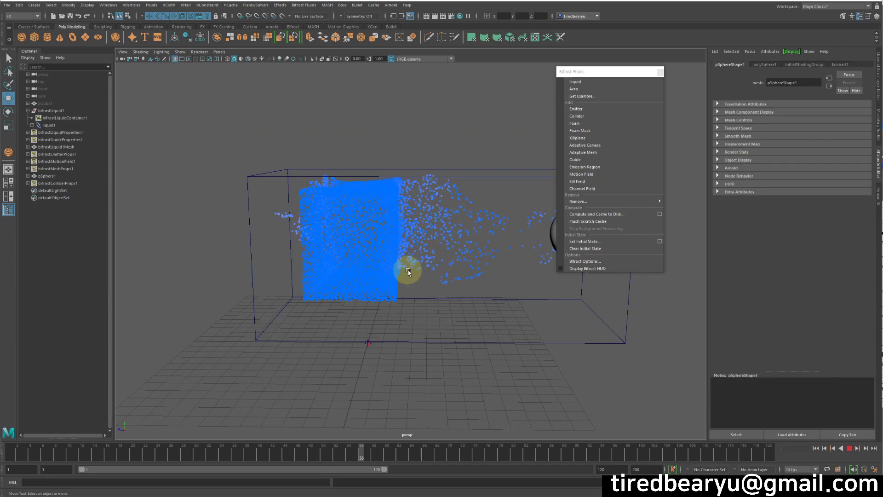
scroll(460, 275, "down", 3)
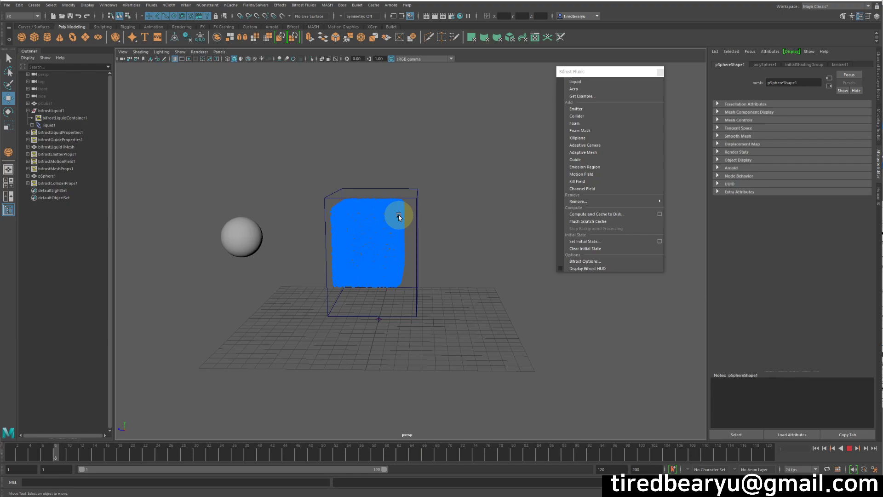
right_click_drag(428, 247, 461, 262, "alt")
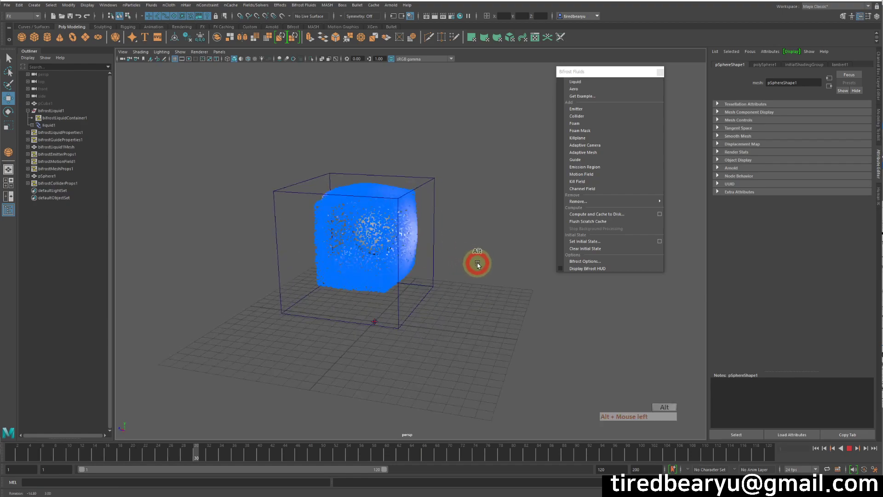
mouse_move(475, 260)
left_mouse_down("alt")
mouse_move(489, 278)
mouse_move(479, 272)
left_mouse_up("alt")
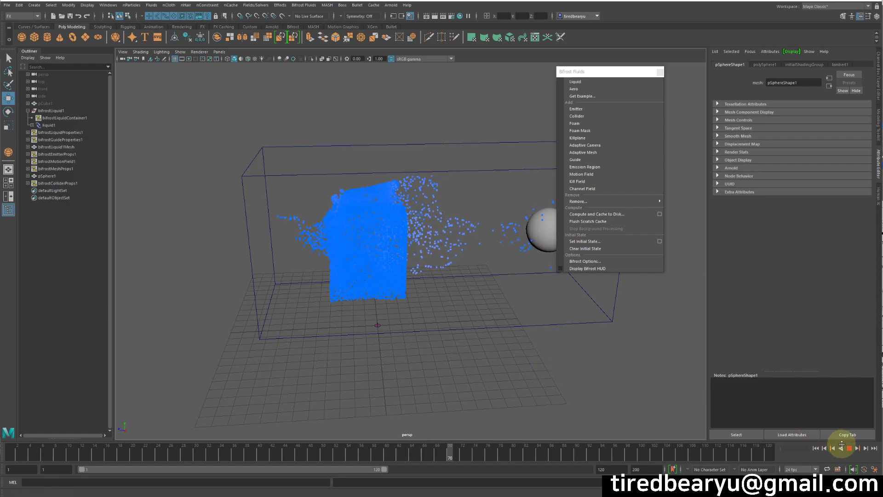
left_click(469, 369)
left_click_drag(469, 369, 529, 366, "alt")
right_click_drag(529, 366, 552, 366, "alt")
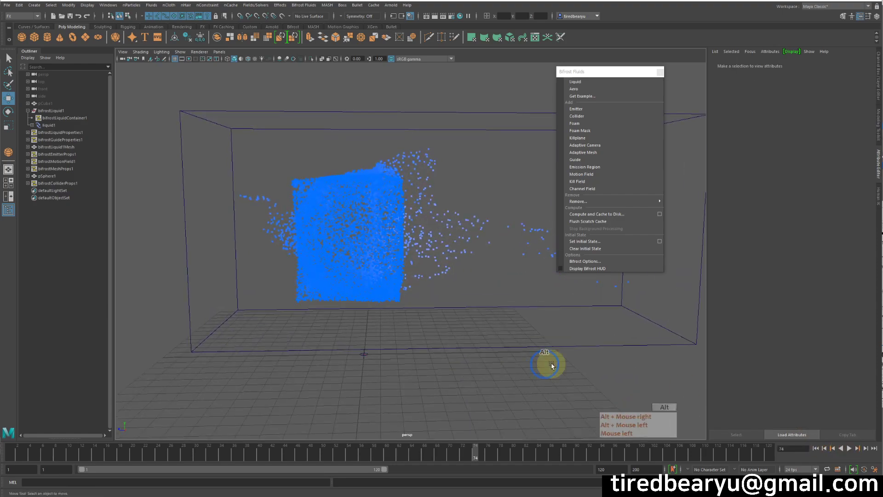
Inspect the attributes of liquid1, bifrostLiquidContainer1 and bifrostLiquidProperties1.
left_click(425, 192)
left_click_drag(338, 80, 396, 131)
key("ctrl+a")
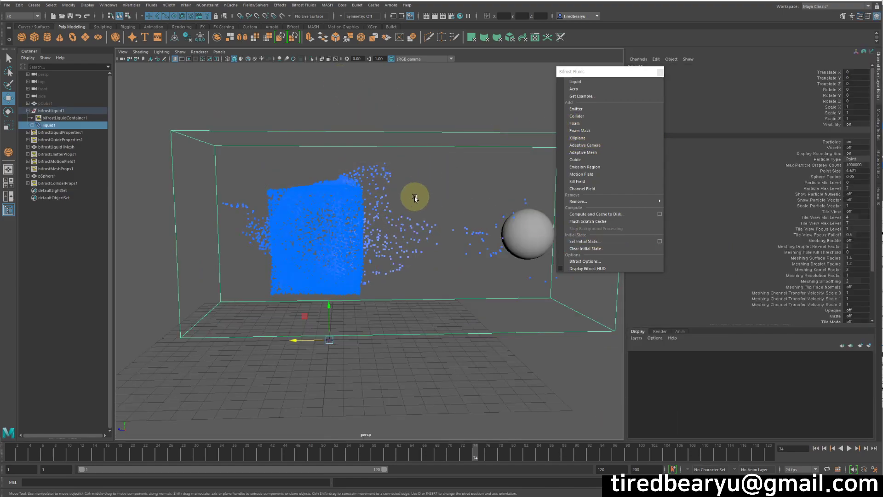
left_click(64, 118)
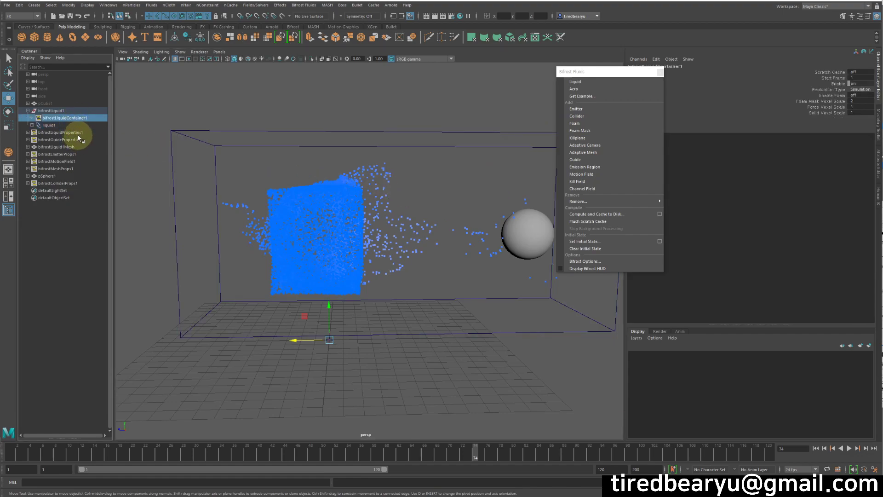
left_click(78, 133)
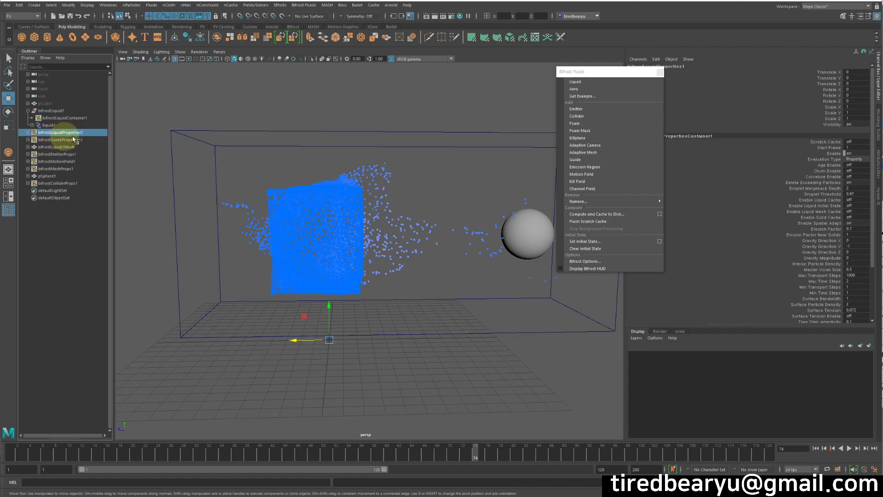
key("ctrl+a")
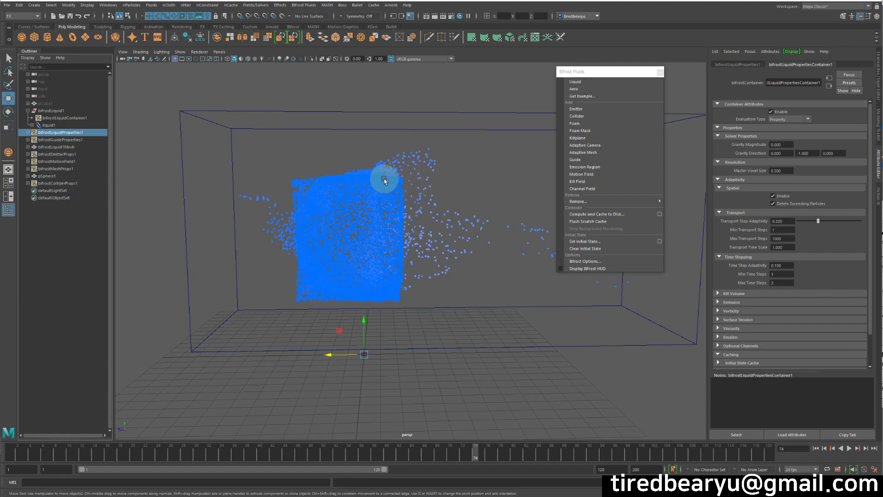
Enable the Voxels display and disable the Particles display on liquid1.
left_click(69, 125)
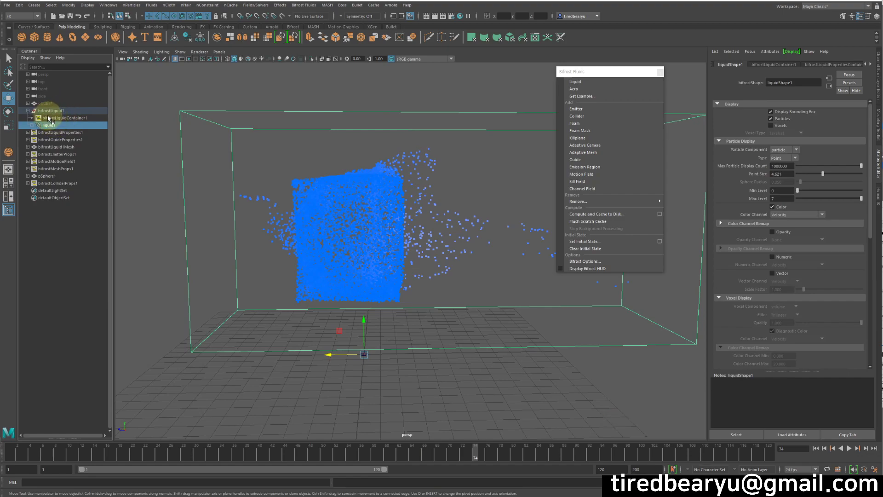
left_click(781, 127)
left_click(771, 119)
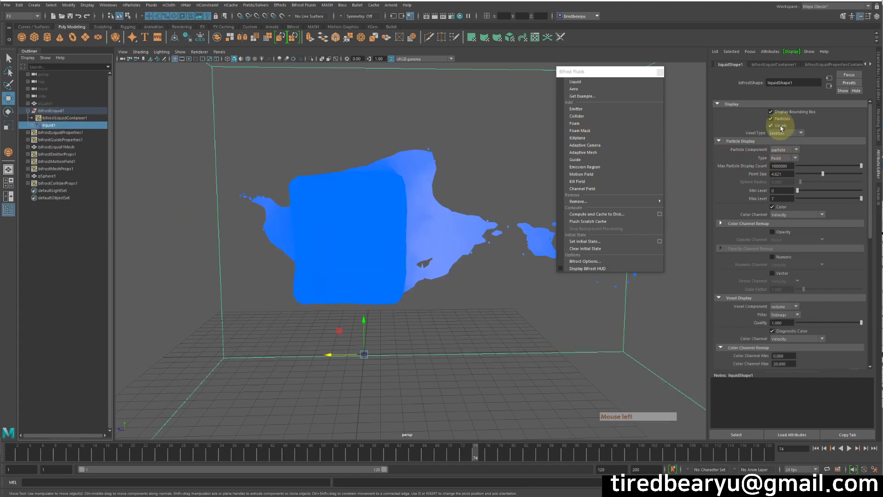
left_click(447, 201)
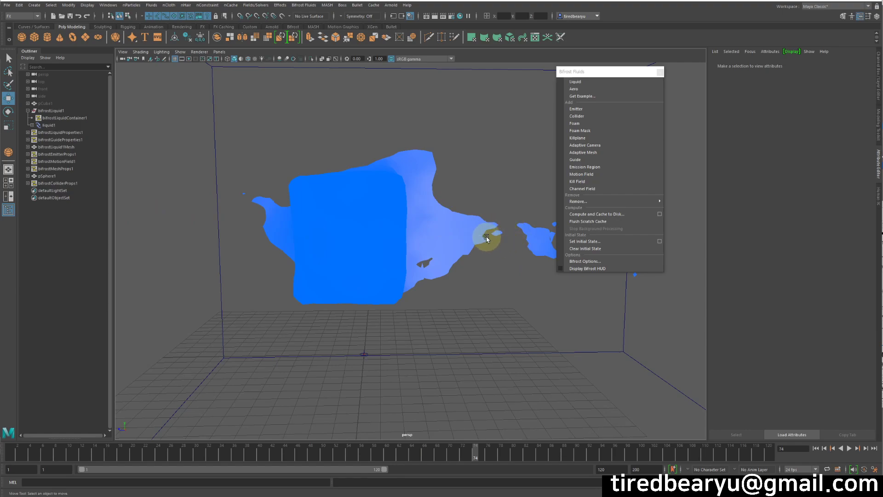
Check the attributes of bifrostLiquid1Mesh and locate the Compute and Cache to Disk command for liquid1.
left_click(80, 147)
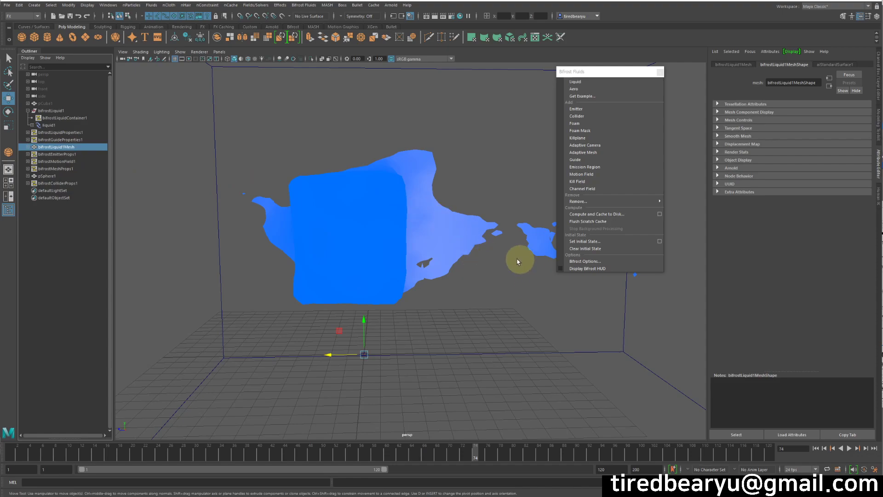
left_click(66, 125)
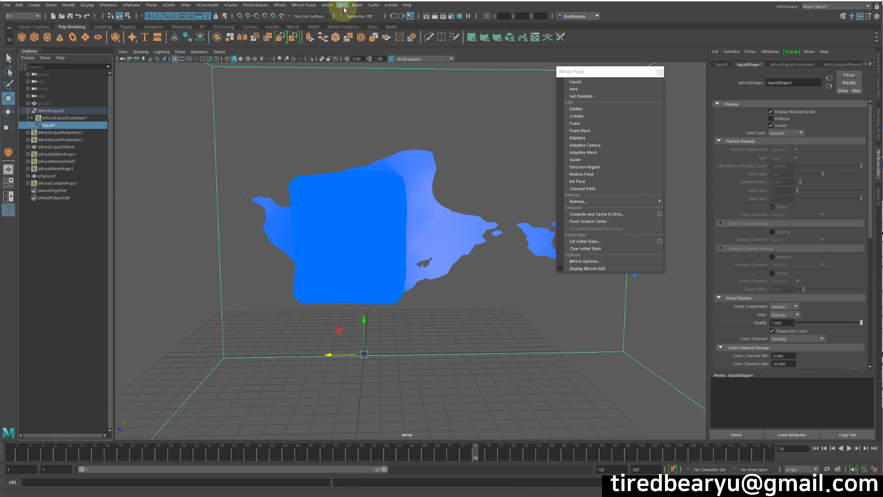
left_click(375, 5)
mouse_move(333, 3)
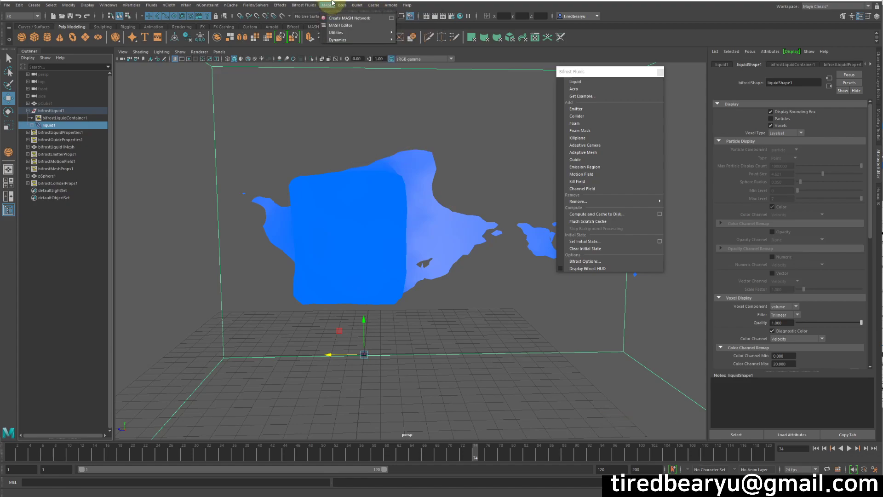
mouse_move(303, 6)
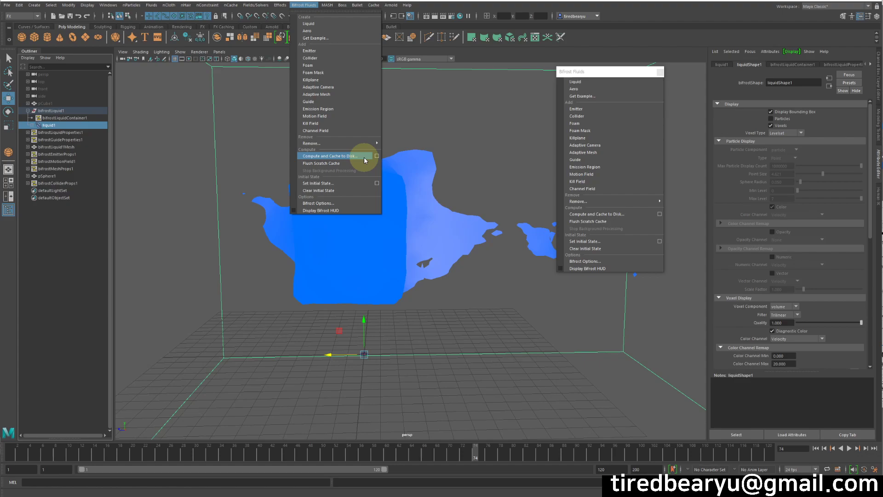
right_click(432, 109)
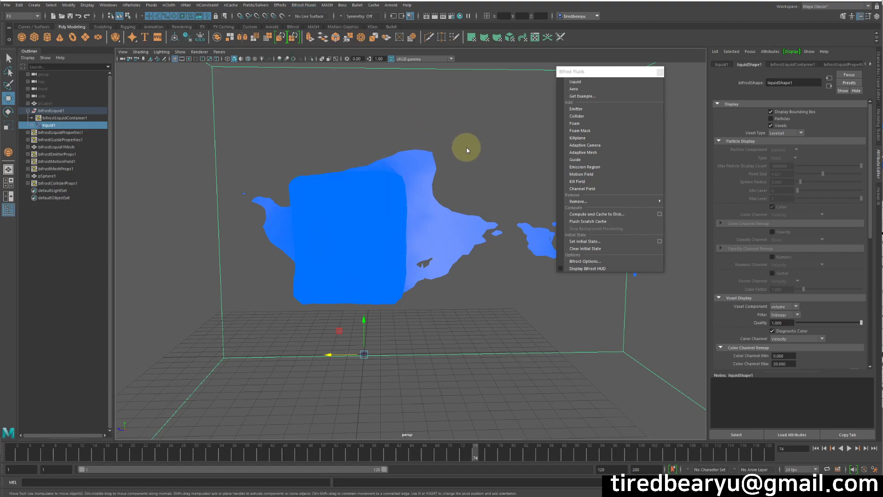
Add an Arnold SkyDome light to the scene with its default settings.
left_click_drag(439, 139, 416, 140, "alt")
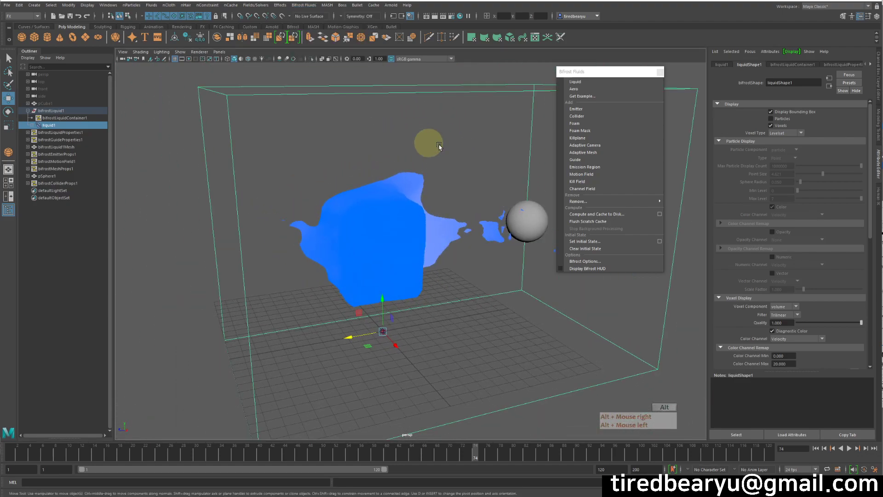
left_click(373, 6)
left_click(373, 6)
left_click(390, 6)
mouse_move(410, 42)
left_click(507, 51)
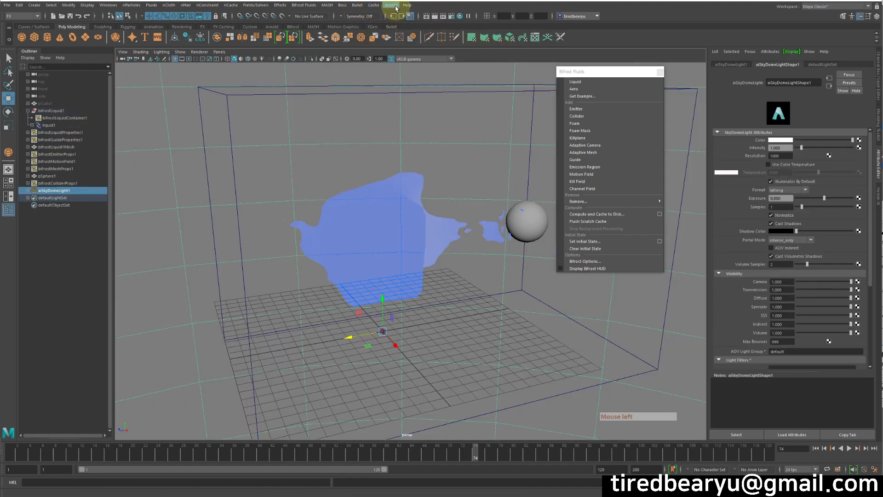
Render the perspective view at frame 74 in the Arnold RenderView and examine the liquid up close.
left_click(390, 5)
left_click(410, 26)
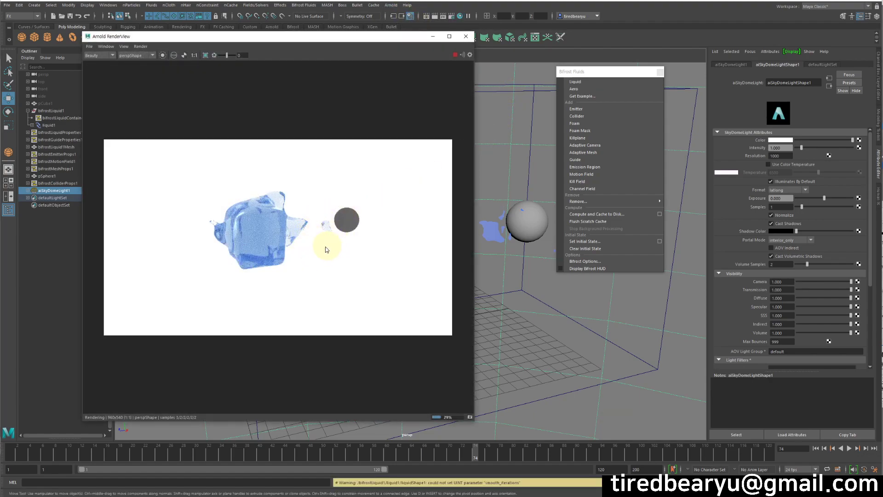
scroll(316, 237, "up", 4)
scroll(269, 228, "down", 2)
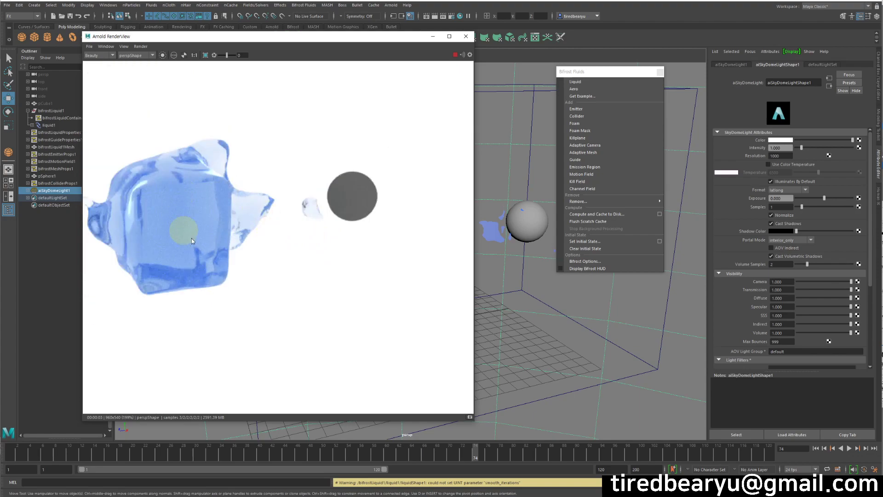